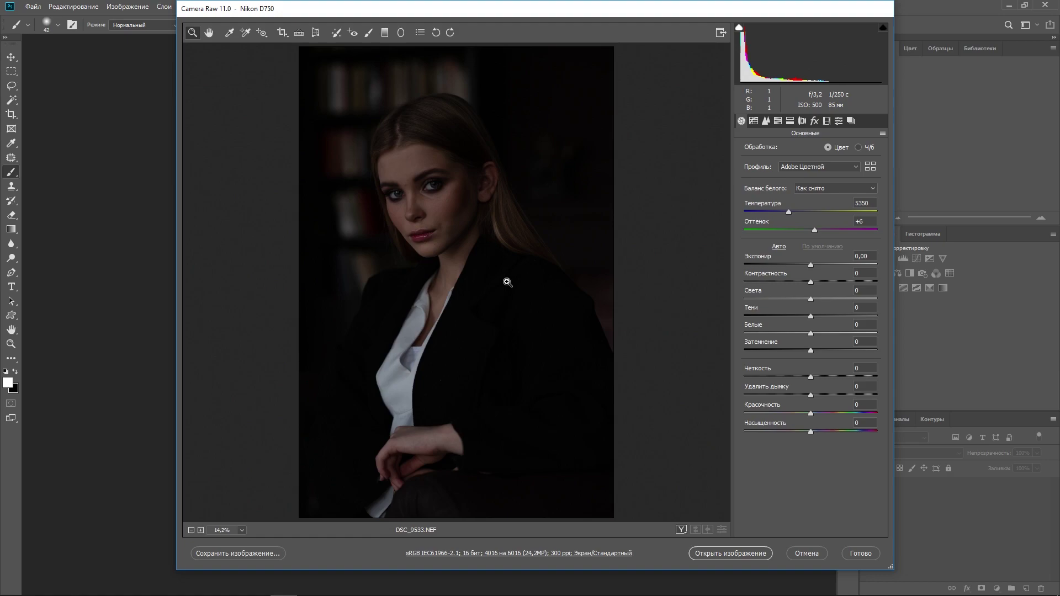
Step: Crop the photo with a rectangle, extending the frame up and to the right
{"action": "left_click", "coordinate": [418, 208]}
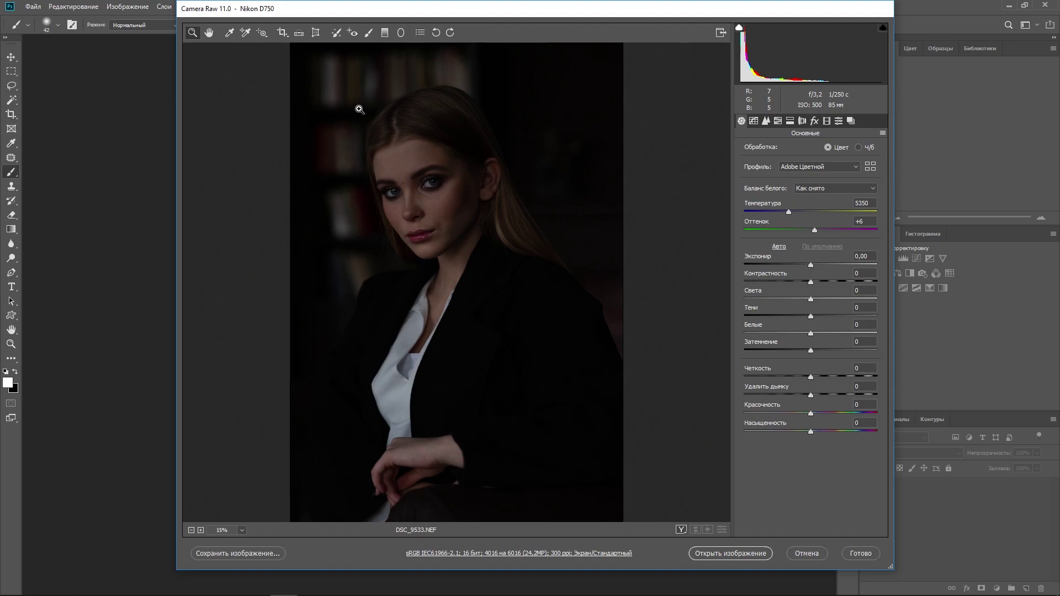
{"action": "key", "text": "alt"}
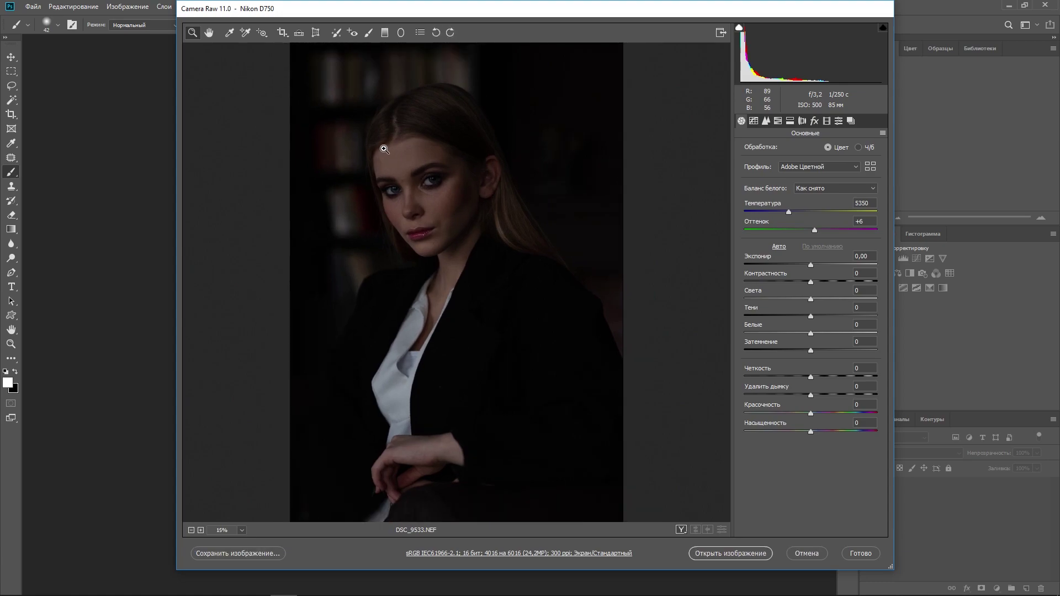
{"action": "left_click", "coordinate": [282, 32]}
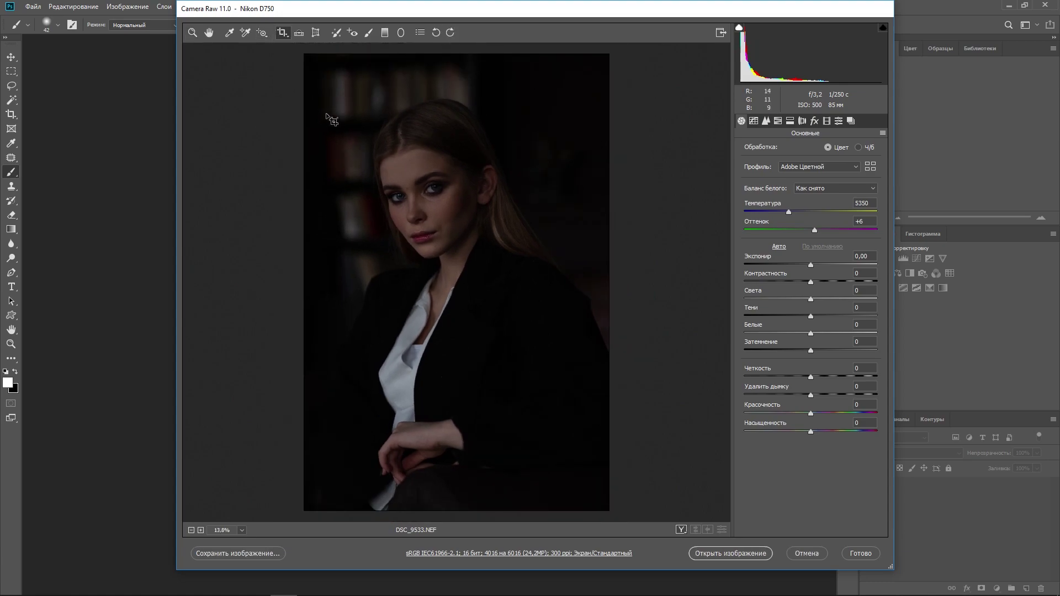
{"action": "left_click_drag", "start_coordinate": [323, 113], "coordinate": [583, 453]}
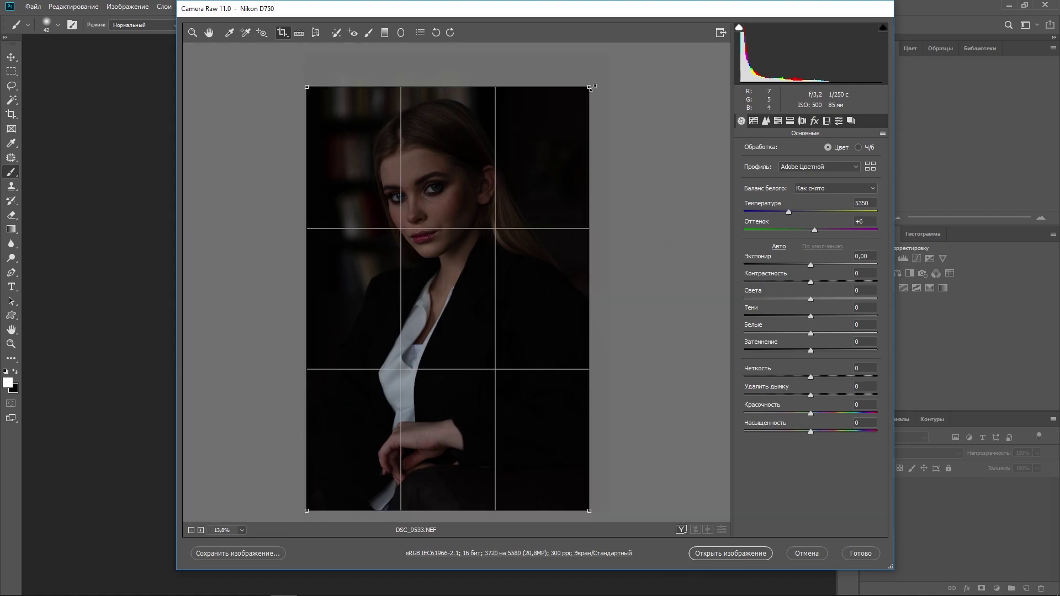
{"action": "left_click_drag", "start_coordinate": [592, 87], "coordinate": [605, 76]}
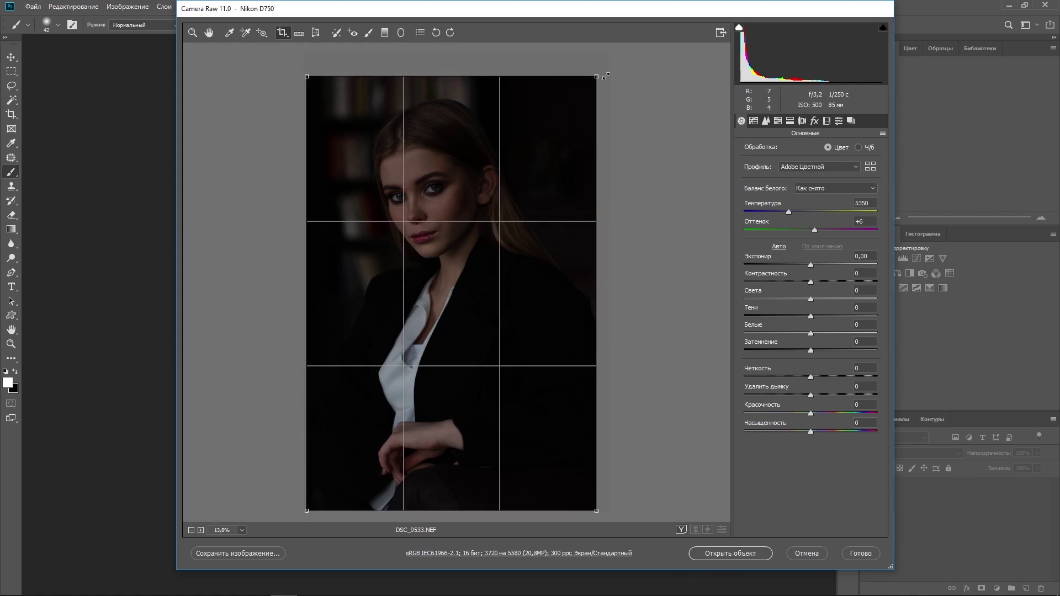
Step: Apply the crop, enable chromatic aberration removal and profile corrections, and choose Камера Стандартный
{"action": "key", "text": "z"}
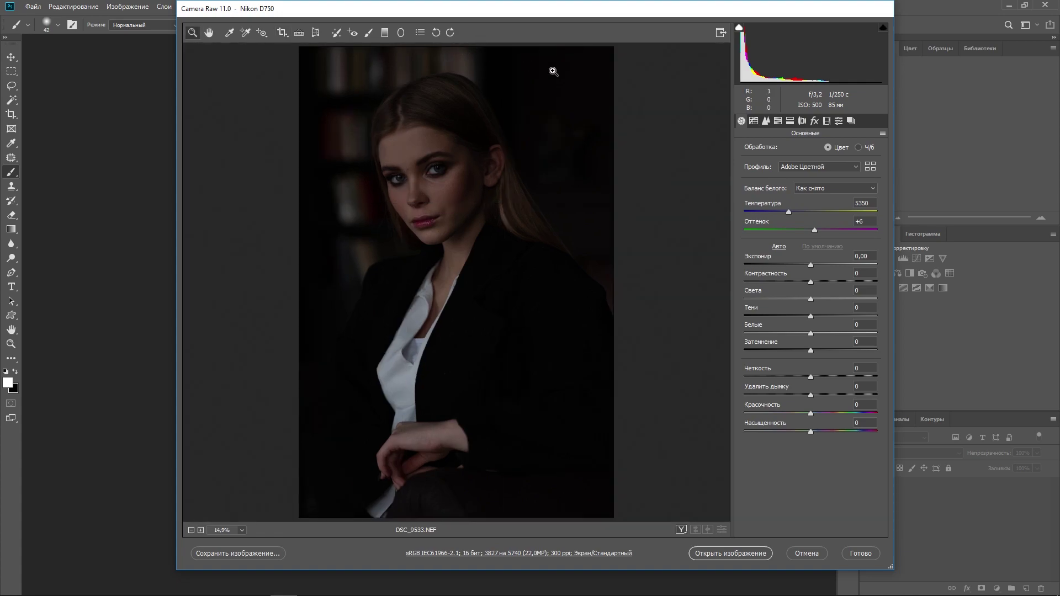
{"action": "key", "text": "ctrl+alt+6"}
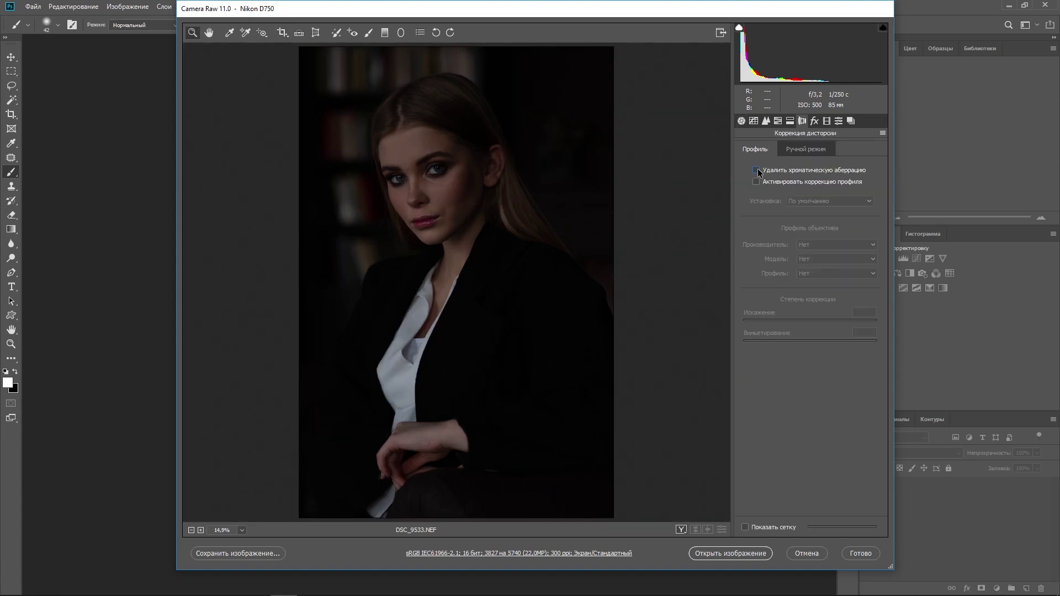
{"action": "left_click", "coordinate": [757, 170]}
{"action": "left_click", "coordinate": [743, 121]}
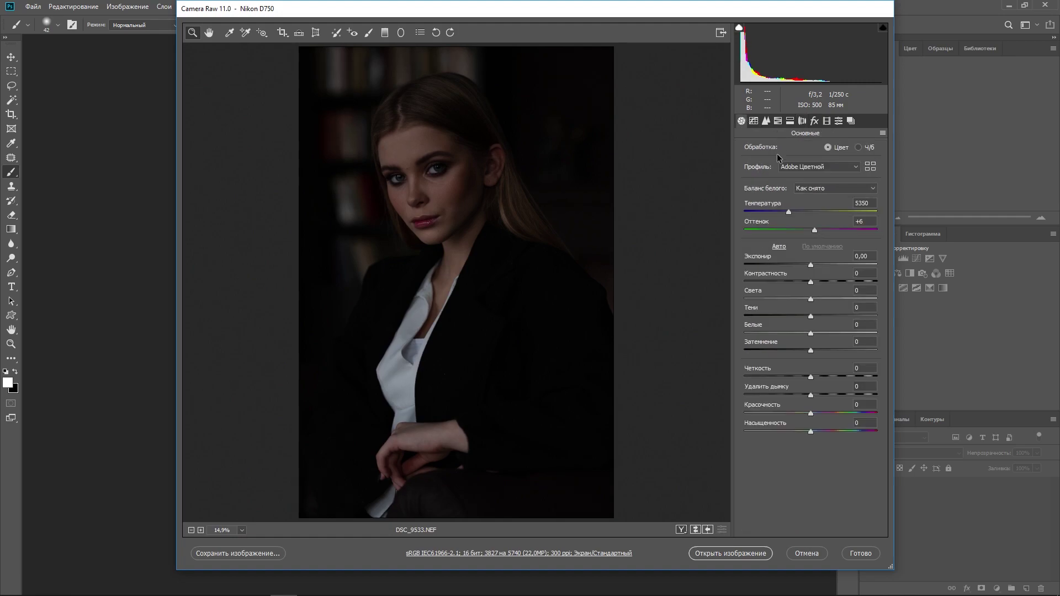
{"action": "left_click", "coordinate": [812, 166]}
{"action": "left_click", "coordinate": [814, 227]}
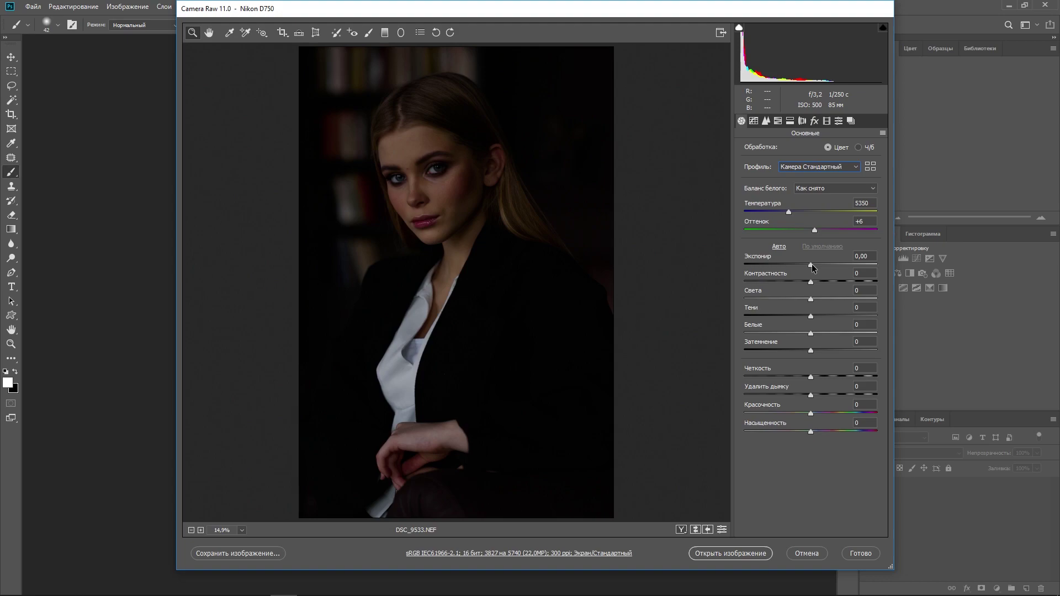
Step: Set exposure +1,40, contrast -10, add clarity and vibrance +15, then open in Photoshop
{"action": "mouse_move", "coordinate": [811, 264]}
{"action": "left_mouse_down"}
{"action": "mouse_move", "coordinate": [831, 264]}
{"action": "mouse_move", "coordinate": [804, 282]}
{"action": "mouse_move", "coordinate": [813, 299]}
{"action": "left_mouse_up"}
{"action": "left_click_drag", "start_coordinate": [811, 315], "coordinate": [815, 317]}
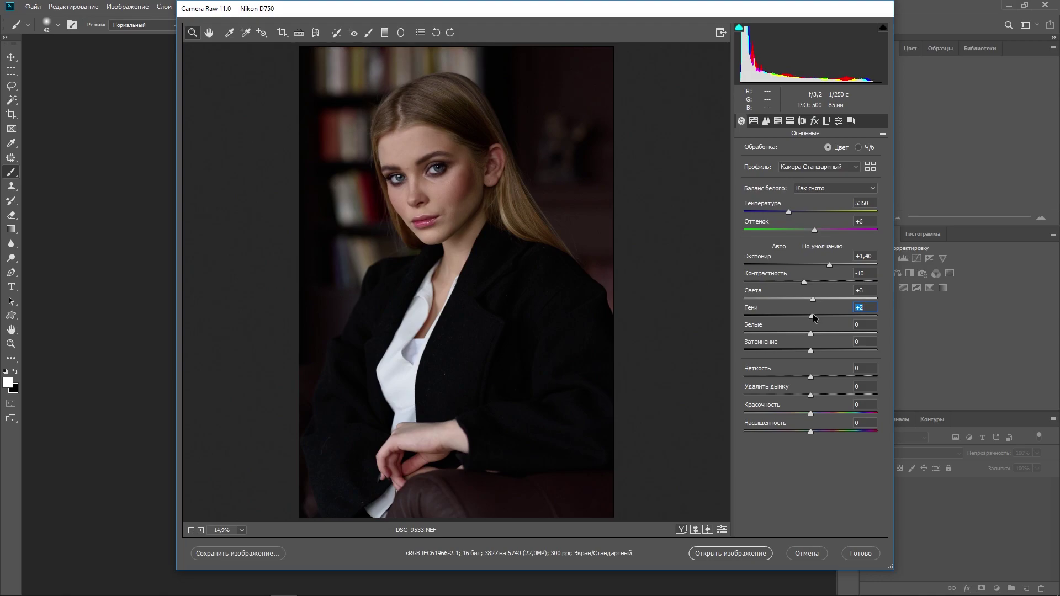
{"action": "left_click_drag", "start_coordinate": [816, 318], "coordinate": [819, 350]}
{"action": "left_click", "coordinate": [812, 377]}
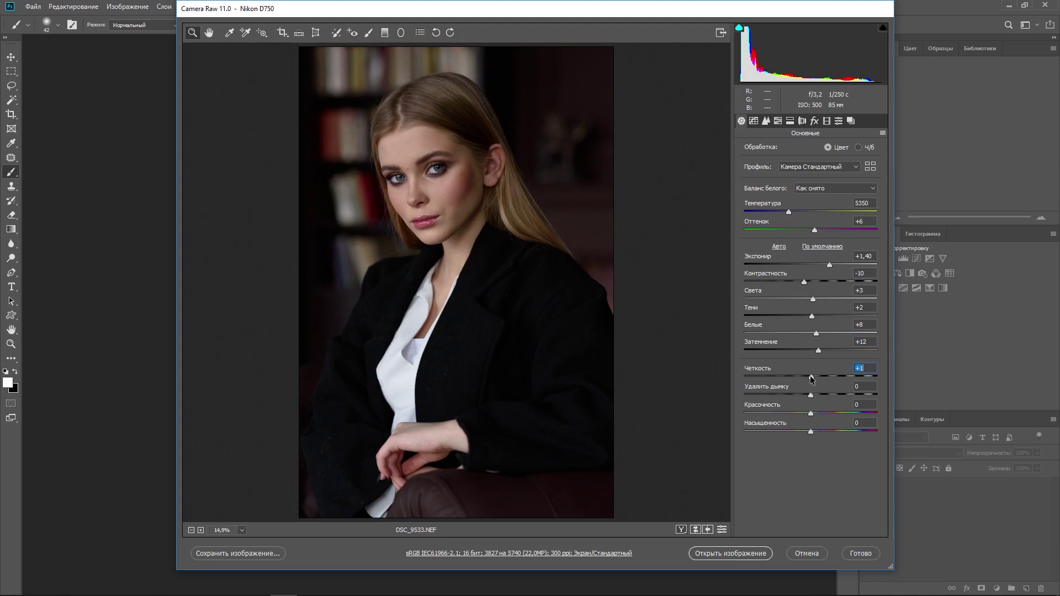
{"action": "left_click_drag", "start_coordinate": [810, 413], "coordinate": [830, 413]}
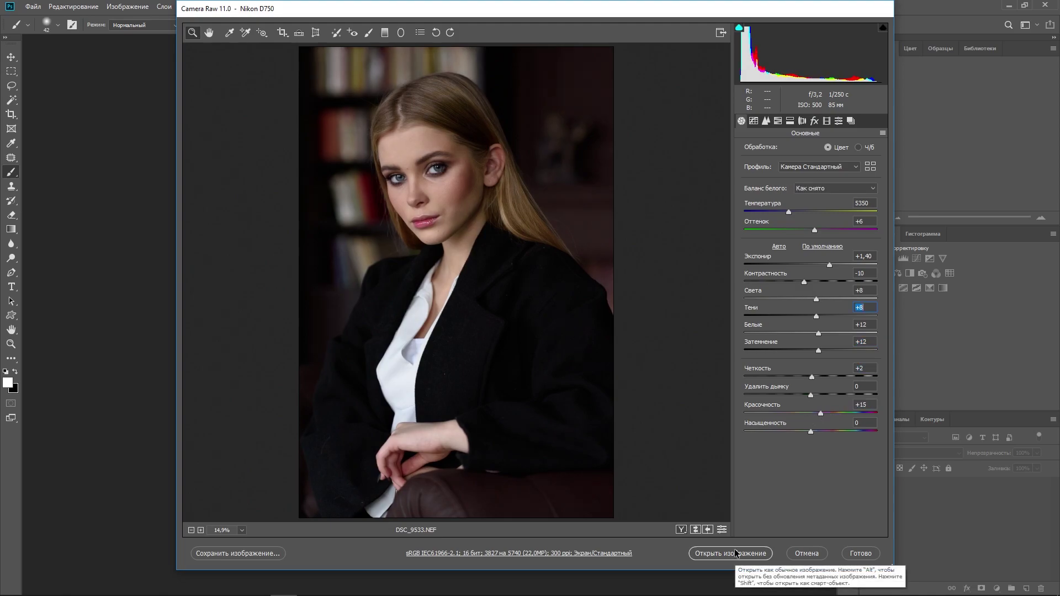
{"action": "left_click", "coordinate": [735, 553]}
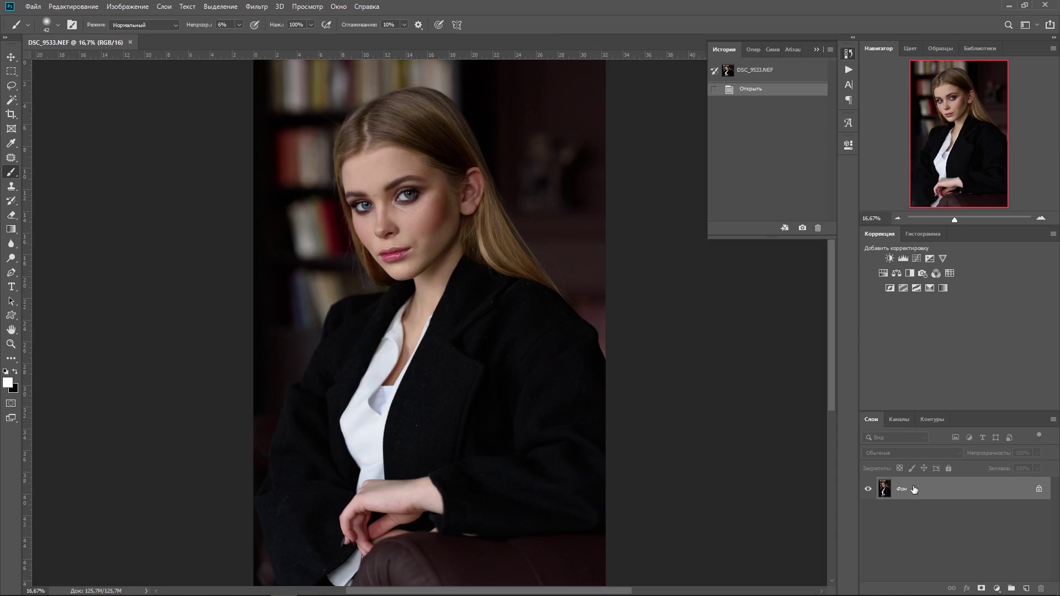
Step: Duplicate the Фон background layer as Фон копия
{"action": "right_click", "coordinate": [914, 491]}
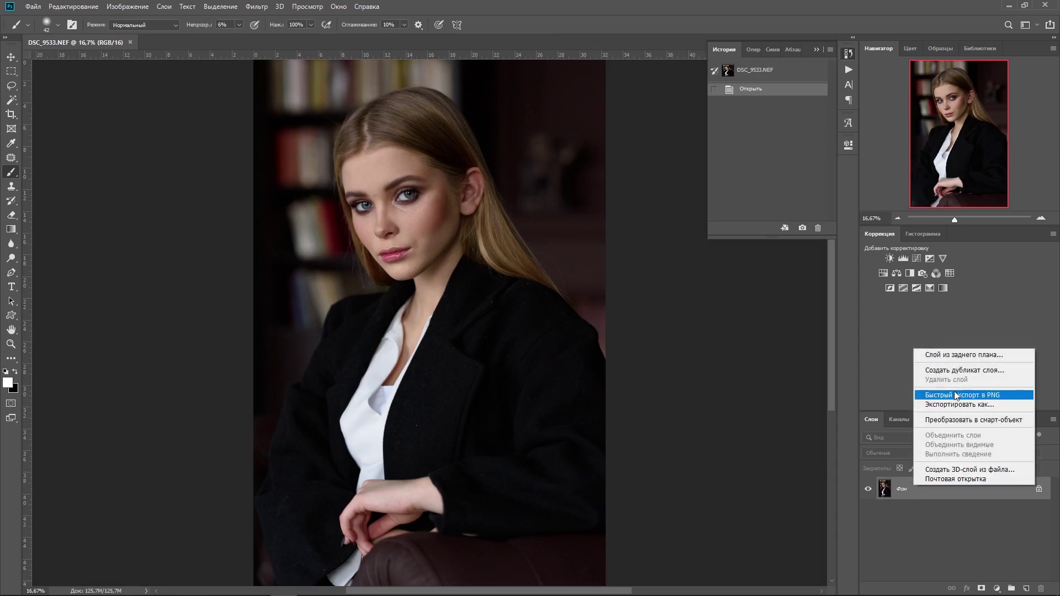
{"action": "left_click", "coordinate": [961, 373]}
{"action": "left_click", "coordinate": [533, 207]}
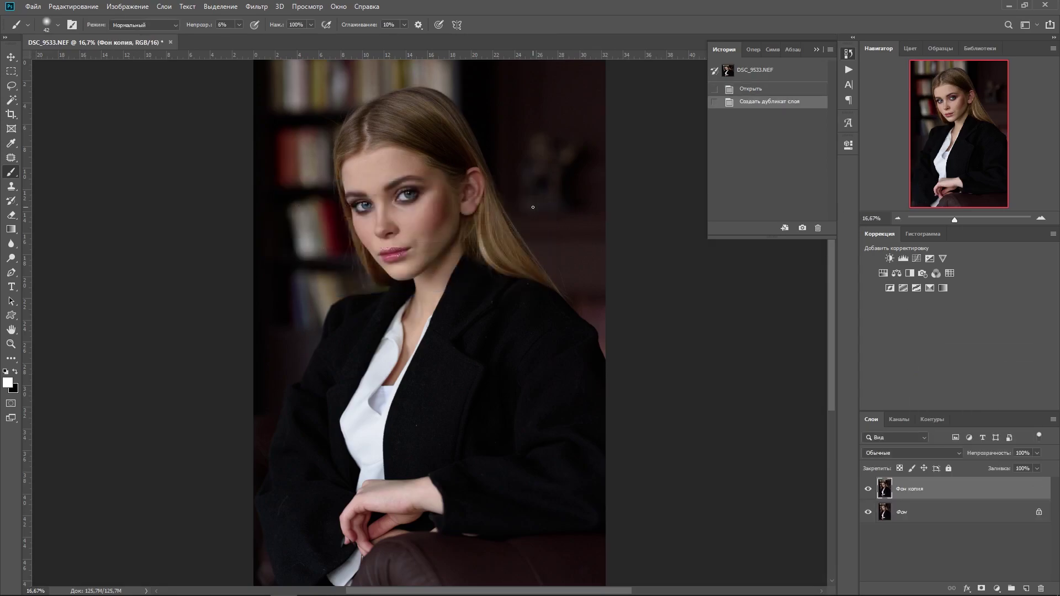
{"action": "scroll", "coordinate": [343, 167], "scroll_direction": "up", "scroll_amount": 1}
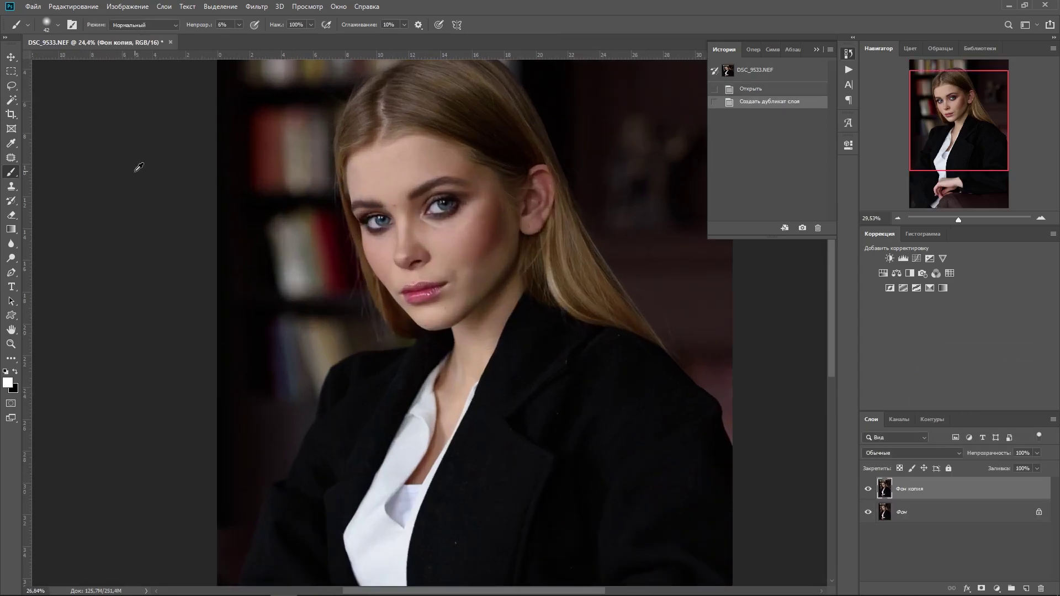
{"action": "scroll", "coordinate": [334, 170], "scroll_direction": "up", "scroll_amount": 1}
Step: Patch the blemishes between the eyebrows and on the forehead
{"action": "key", "text": "j"}
{"action": "scroll", "coordinate": [457, 197], "scroll_direction": "up", "scroll_amount": 1}
{"action": "scroll", "coordinate": [456, 218], "scroll_direction": "up", "scroll_amount": 1}
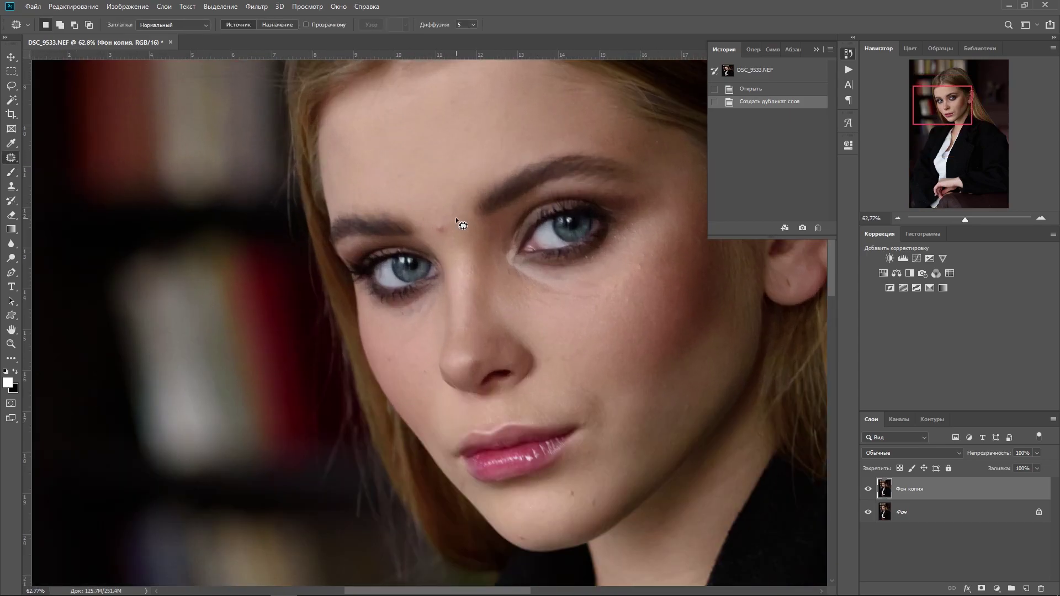
{"action": "left_click_drag", "start_coordinate": [442, 216], "coordinate": [445, 209]}
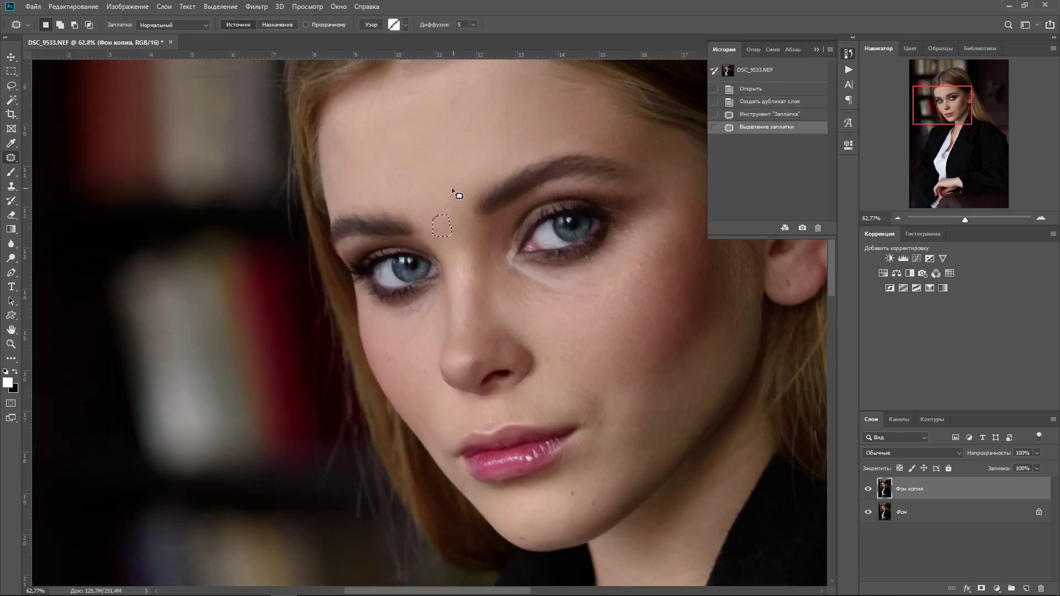
{"action": "key", "text": "ctrl+d"}
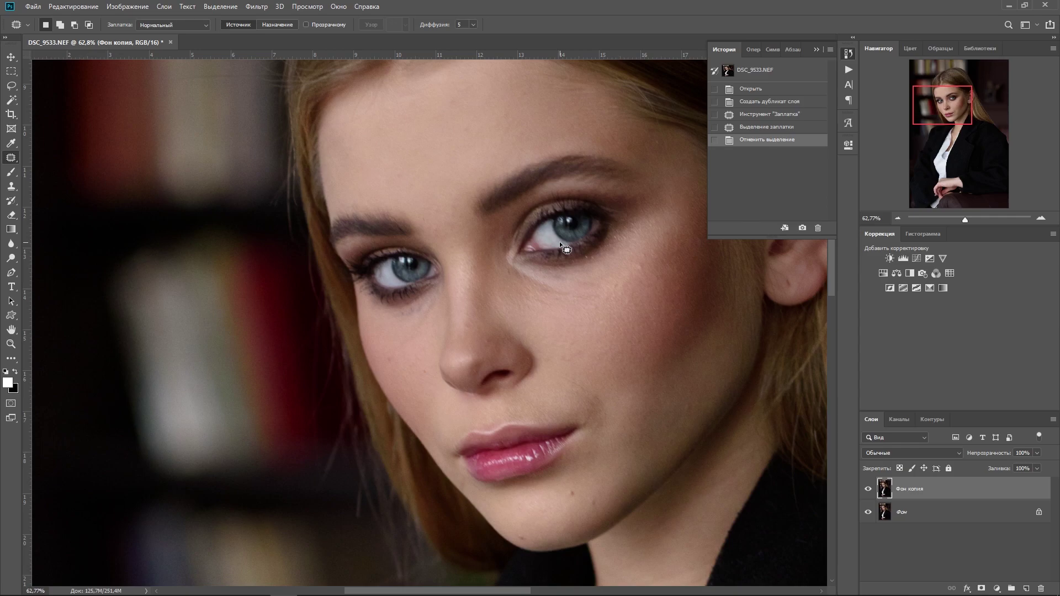
{"action": "scroll", "coordinate": [559, 242], "scroll_direction": "down", "scroll_amount": 1}
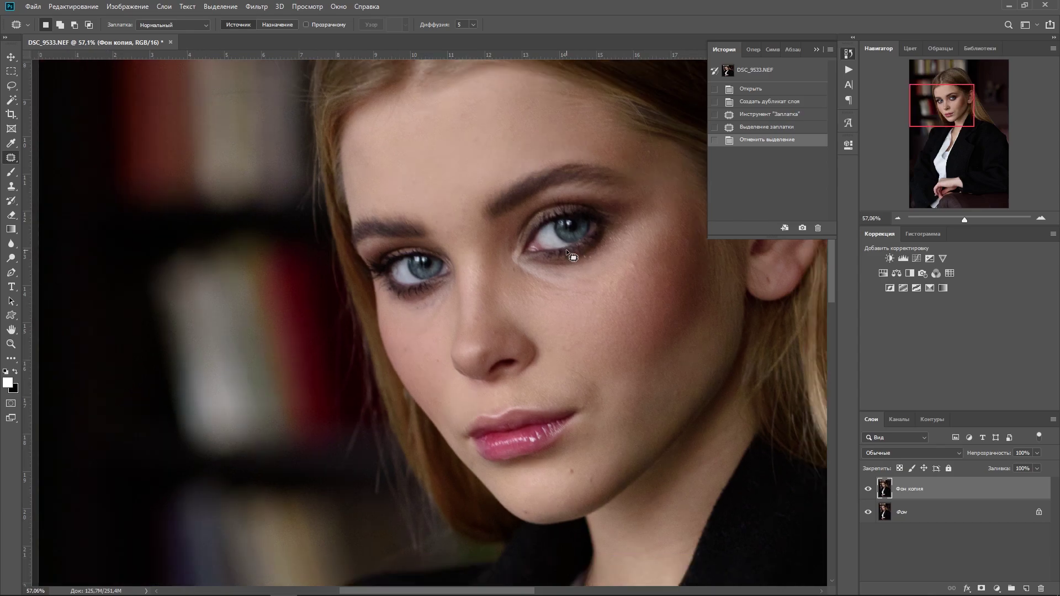
{"action": "scroll", "coordinate": [573, 256], "scroll_direction": "up", "scroll_amount": 1}
{"action": "mouse_move", "coordinate": [523, 123]}
{"action": "left_mouse_down"}
{"action": "mouse_move", "coordinate": [490, 140]}
{"action": "mouse_move", "coordinate": [534, 164]}
{"action": "left_mouse_up"}
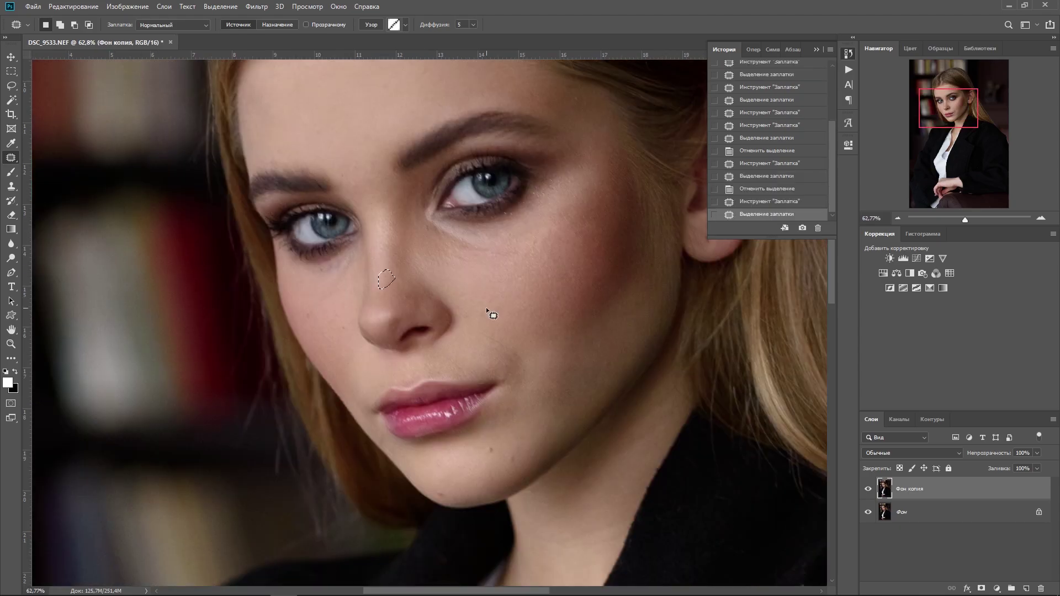
{"action": "key", "text": "ctrl+d"}
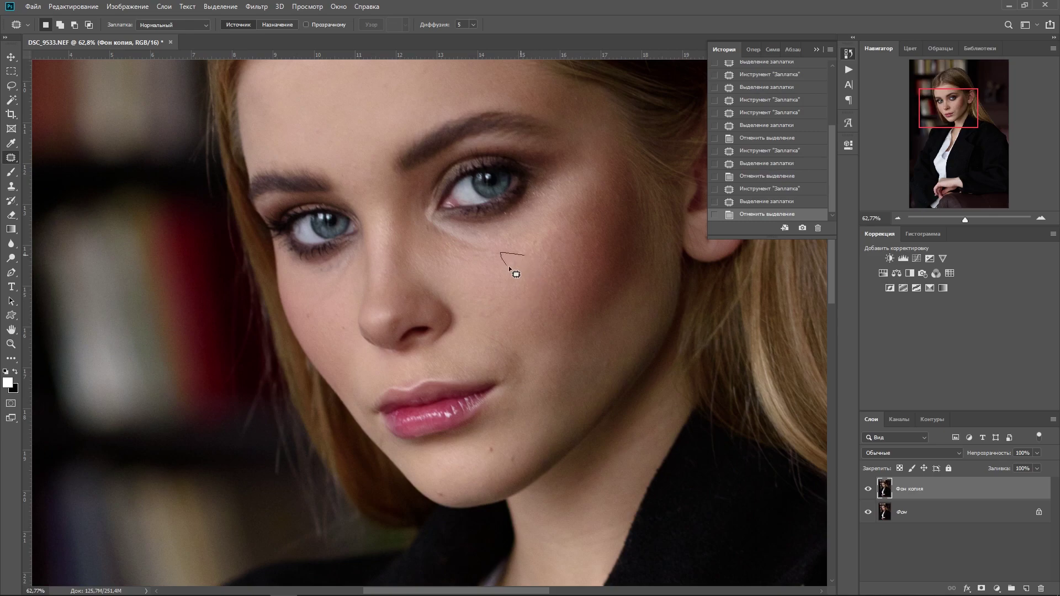
Step: Patch the spots under the eye, on the cheek and near the chin
{"action": "mouse_move", "coordinate": [509, 267]}
{"action": "left_mouse_down"}
{"action": "mouse_move", "coordinate": [521, 272]}
{"action": "mouse_move", "coordinate": [604, 237]}
{"action": "mouse_move", "coordinate": [565, 287]}
{"action": "mouse_move", "coordinate": [596, 303]}
{"action": "mouse_move", "coordinate": [578, 379]}
{"action": "left_mouse_up"}
{"action": "left_click_drag", "start_coordinate": [335, 263], "coordinate": [333, 287]}
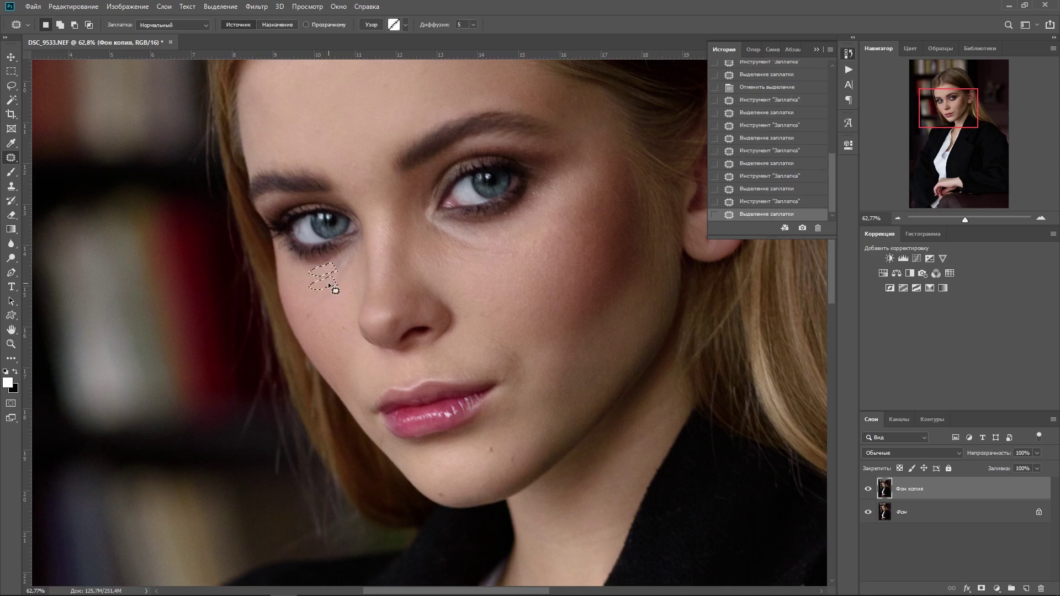
{"action": "key", "text": "ctrl+d"}
{"action": "left_click_drag", "start_coordinate": [300, 218], "coordinate": [395, 213]}
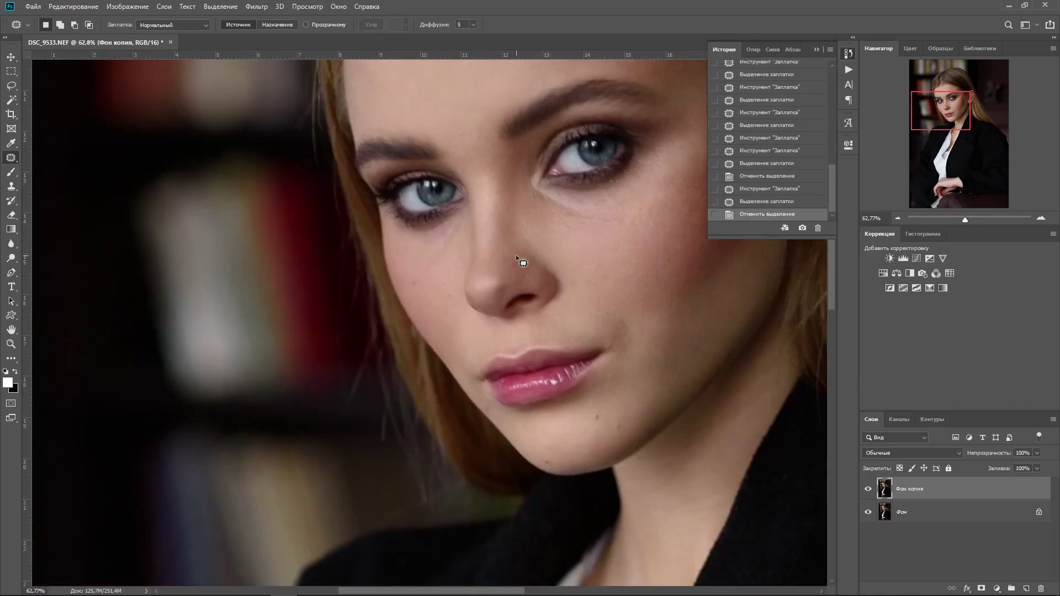
{"action": "scroll", "coordinate": [595, 306], "scroll_direction": "down", "scroll_amount": 1}
{"action": "scroll", "coordinate": [718, 469], "scroll_direction": "up", "scroll_amount": 3}
{"action": "left_click_drag", "start_coordinate": [657, 458], "coordinate": [644, 505]}
{"action": "key", "text": "ctrl+d"}
Step: Patch two spots on the jacket, stepping back and restoring via history
{"action": "scroll", "coordinate": [652, 366], "scroll_direction": "down", "scroll_amount": 3}
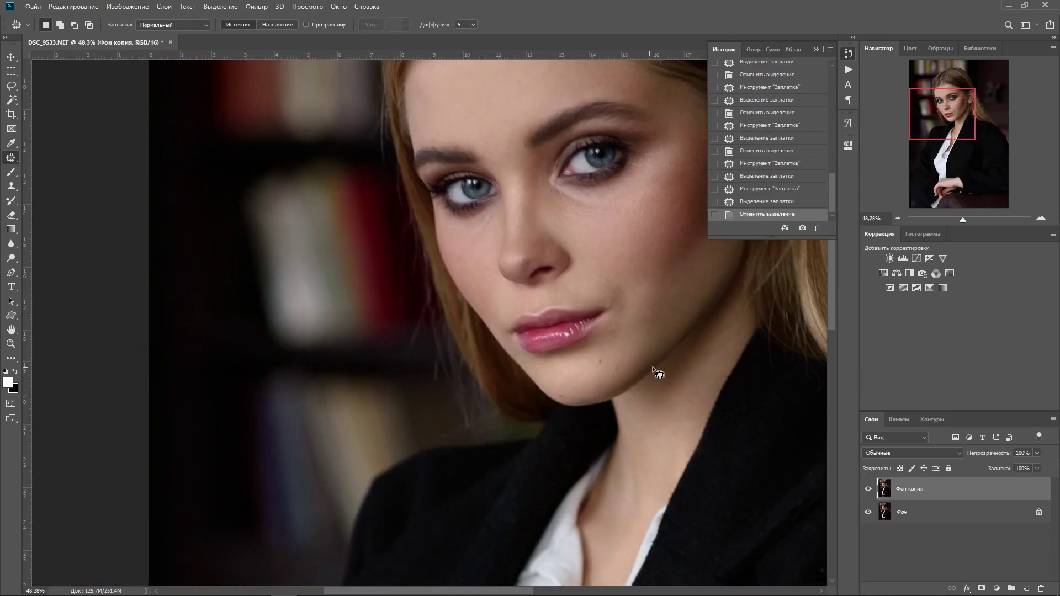
{"action": "scroll", "coordinate": [652, 366], "scroll_direction": "down", "scroll_amount": 3}
{"action": "left_click_drag", "start_coordinate": [474, 198], "coordinate": [462, 387]}
{"action": "left_click_drag", "start_coordinate": [606, 445], "coordinate": [608, 510]}
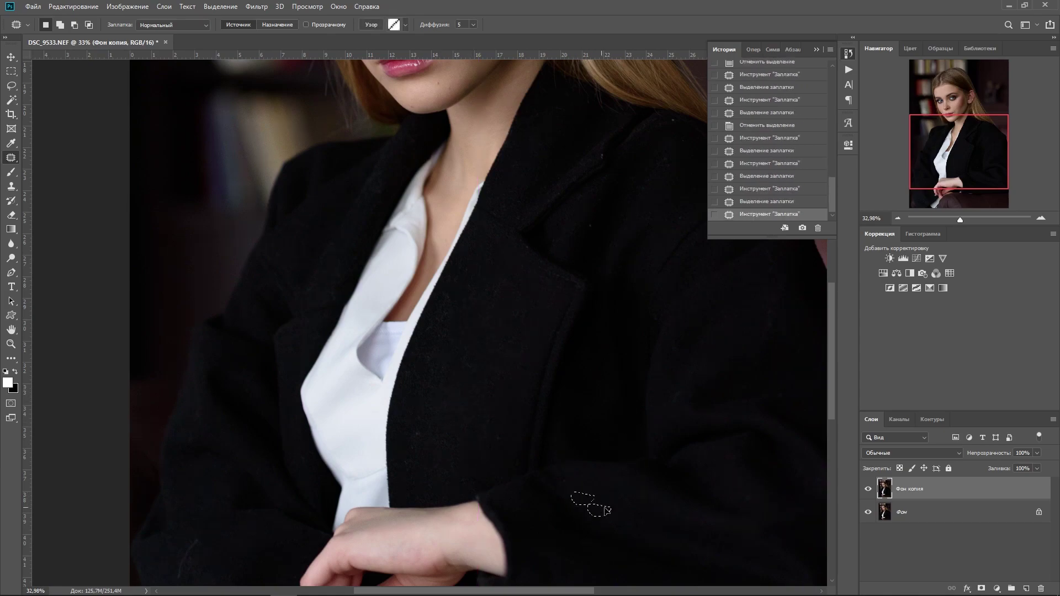
{"action": "key", "text": "ctrl+d"}
{"action": "scroll", "coordinate": [402, 324], "scroll_direction": "up", "scroll_amount": 3}
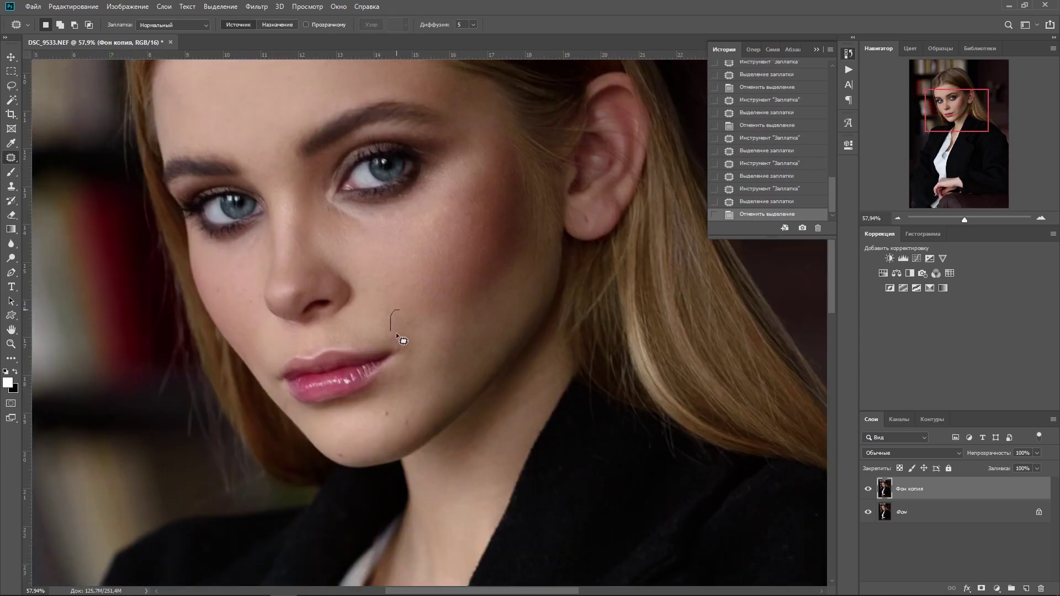
{"action": "key", "text": "ctrl+alt+z"}
{"action": "key", "text": "ctrl+alt+z"}
{"action": "scroll", "coordinate": [436, 346], "scroll_direction": "down", "scroll_amount": 5}
{"action": "left_click", "coordinate": [787, 112]}
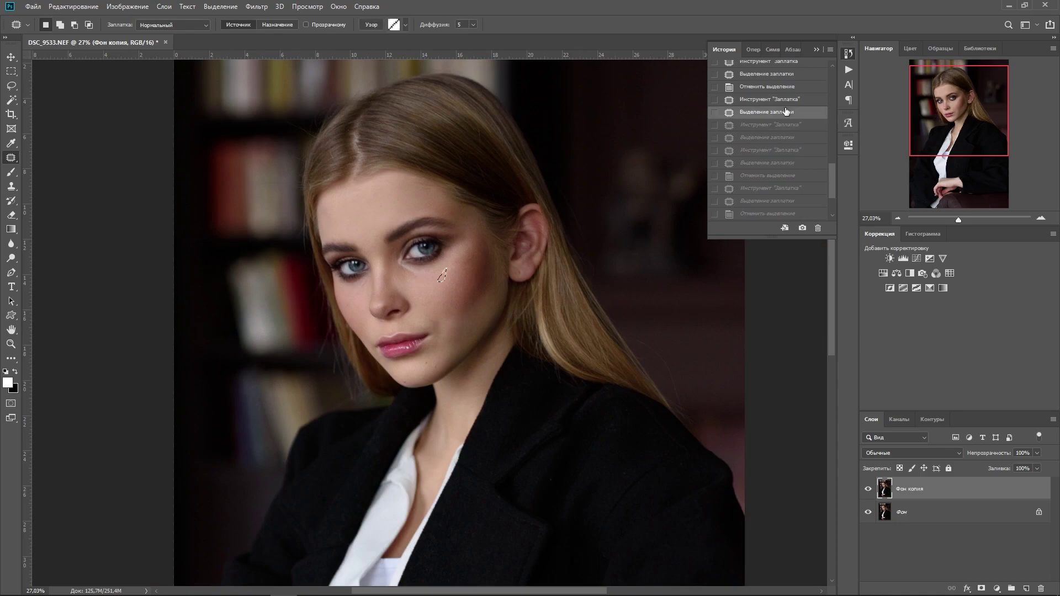
{"action": "key", "text": "ctrl+z"}
Step: Patch one more blemish on the left side of the face
{"action": "scroll", "coordinate": [449, 320], "scroll_direction": "down", "scroll_amount": 3}
{"action": "scroll", "coordinate": [464, 276], "scroll_direction": "up", "scroll_amount": 3}
{"action": "scroll", "coordinate": [393, 221], "scroll_direction": "up", "scroll_amount": 2}
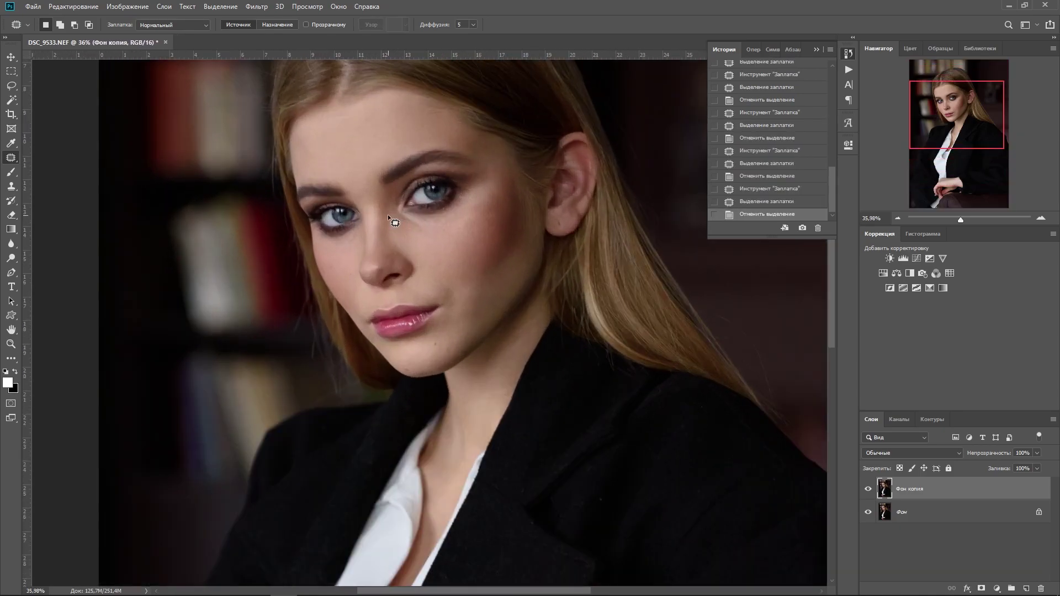
{"action": "scroll", "coordinate": [244, 189], "scroll_direction": "up", "scroll_amount": 2}
{"action": "scroll", "coordinate": [224, 159], "scroll_direction": "up", "scroll_amount": 1}
{"action": "left_click_drag", "start_coordinate": [269, 196], "coordinate": [260, 218]}
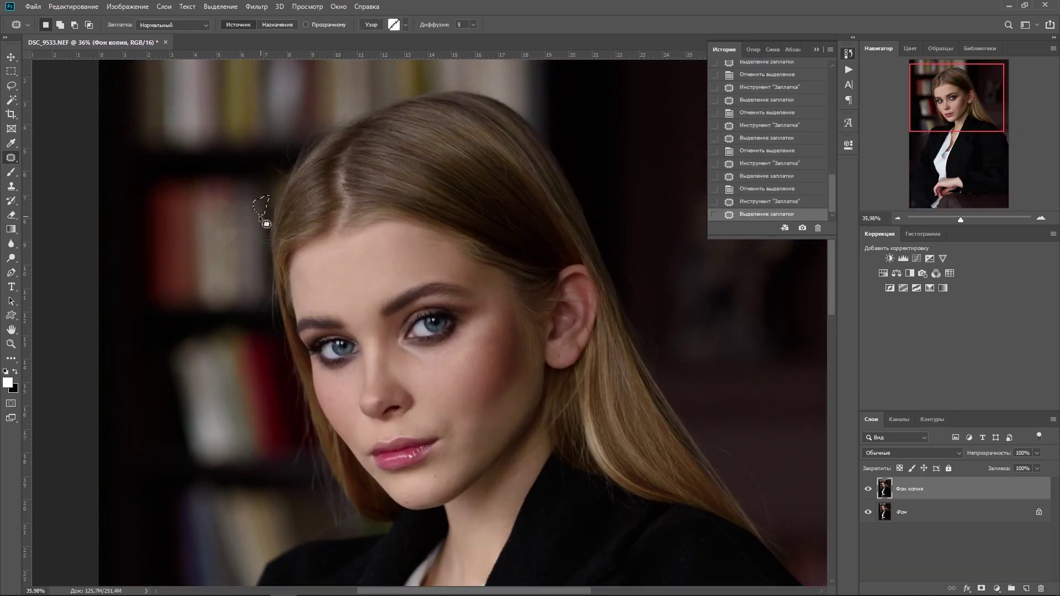
{"action": "key", "text": "ctrl+d"}
{"action": "scroll", "coordinate": [386, 249], "scroll_direction": "down", "scroll_amount": 6}
{"action": "scroll", "coordinate": [394, 305], "scroll_direction": "up", "scroll_amount": 2}
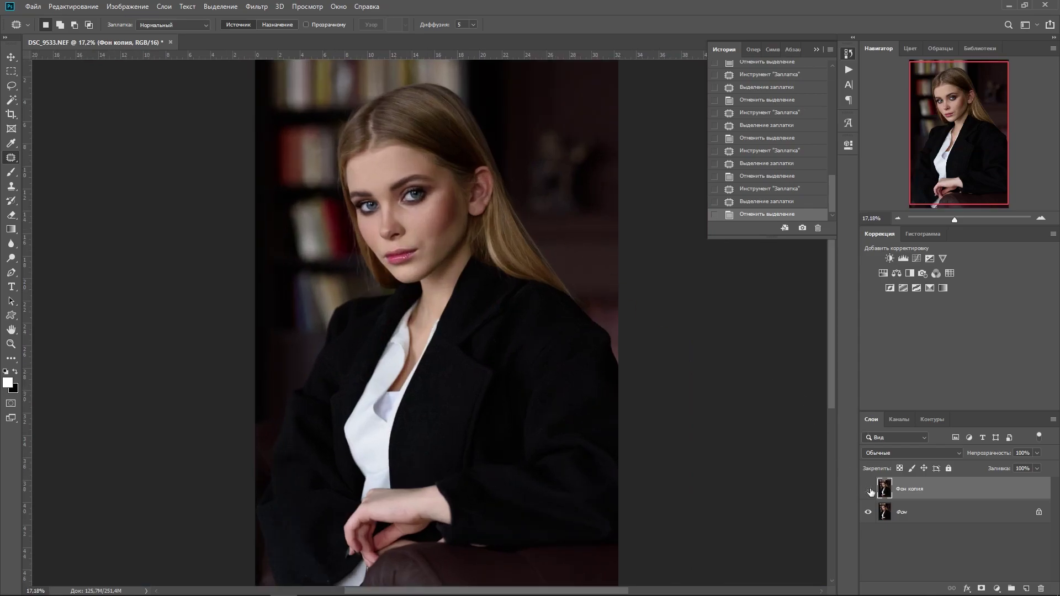
Step: Hide and show Фон копия to compare the retouch with the original
{"action": "left_click", "coordinate": [869, 490]}
{"action": "key", "text": "ctrl+plus"}
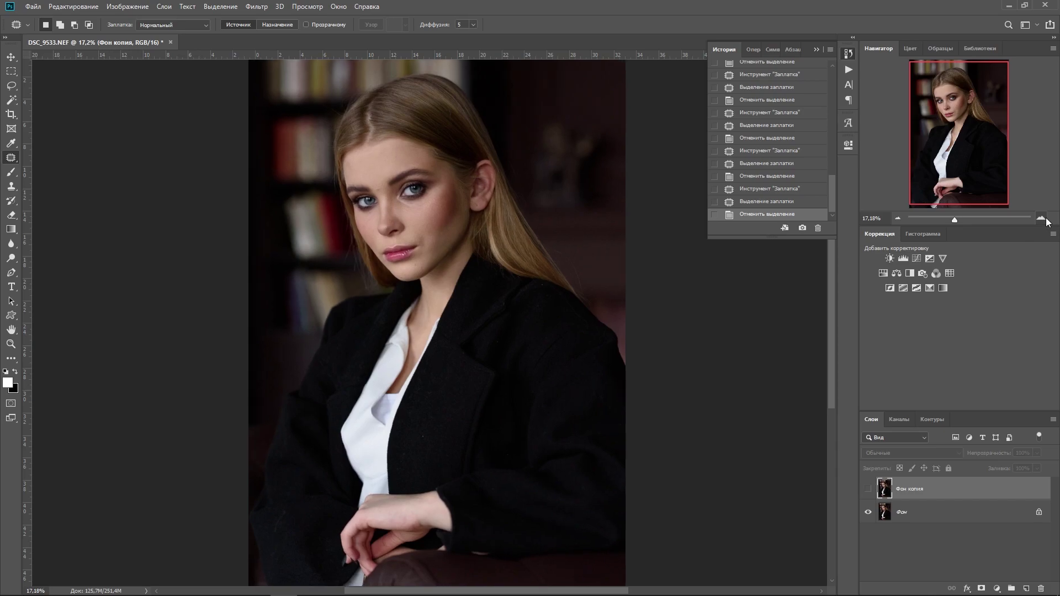
{"action": "left_click", "coordinate": [869, 490]}
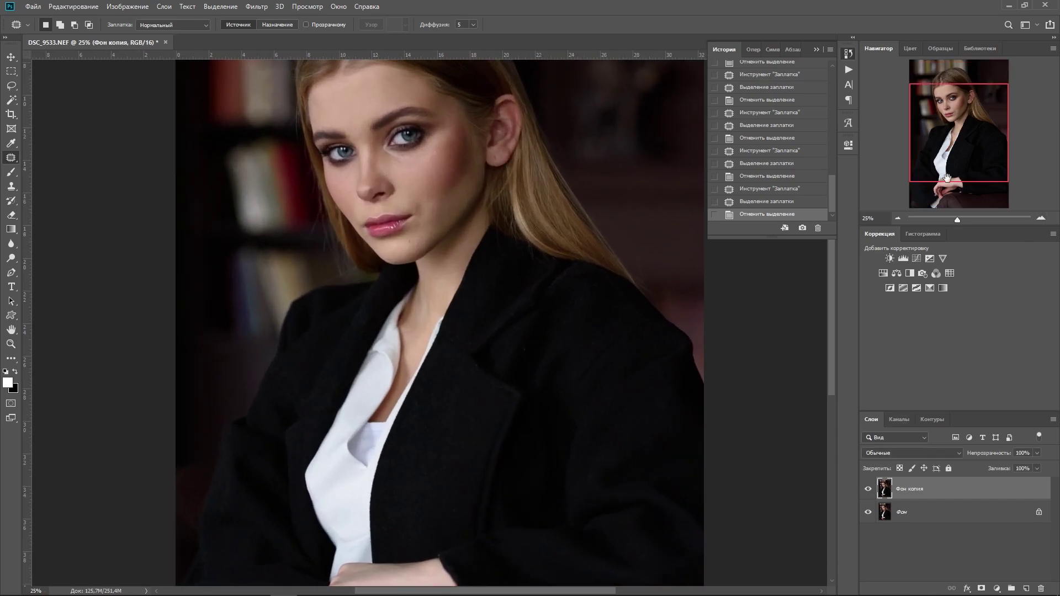
{"action": "left_click", "coordinate": [898, 219]}
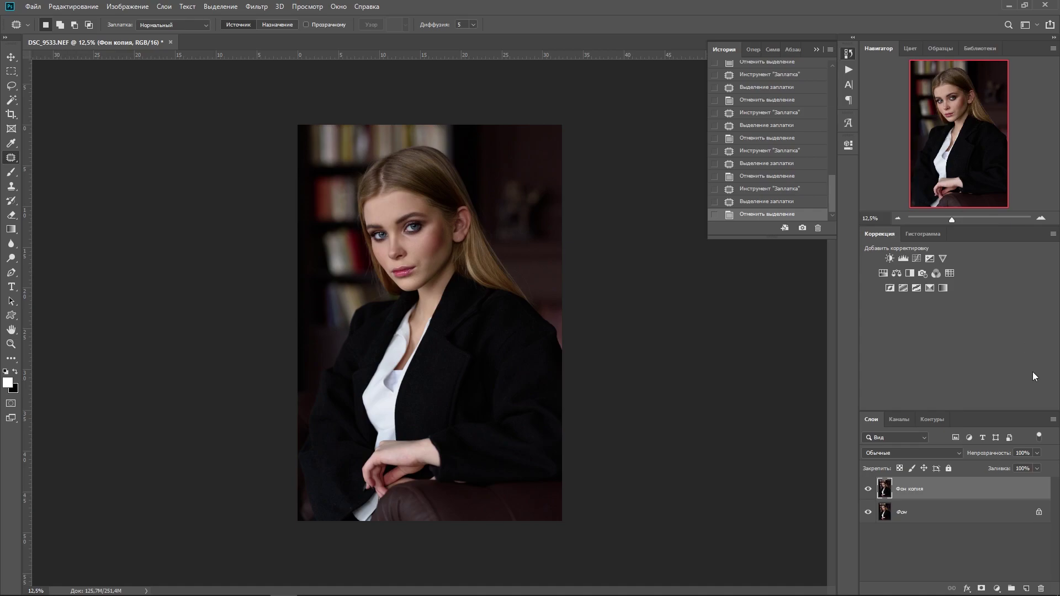
Step: Add a Levels layer with white input 242 and midtones 1,10, toggling it to compare
{"action": "left_click", "coordinate": [997, 588]}
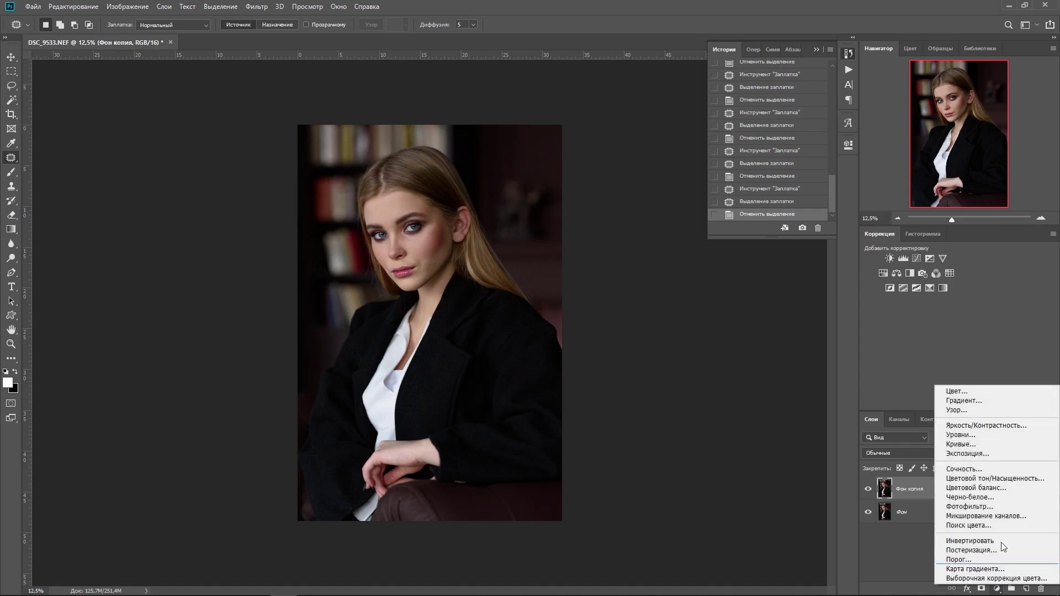
{"action": "left_click", "coordinate": [990, 437]}
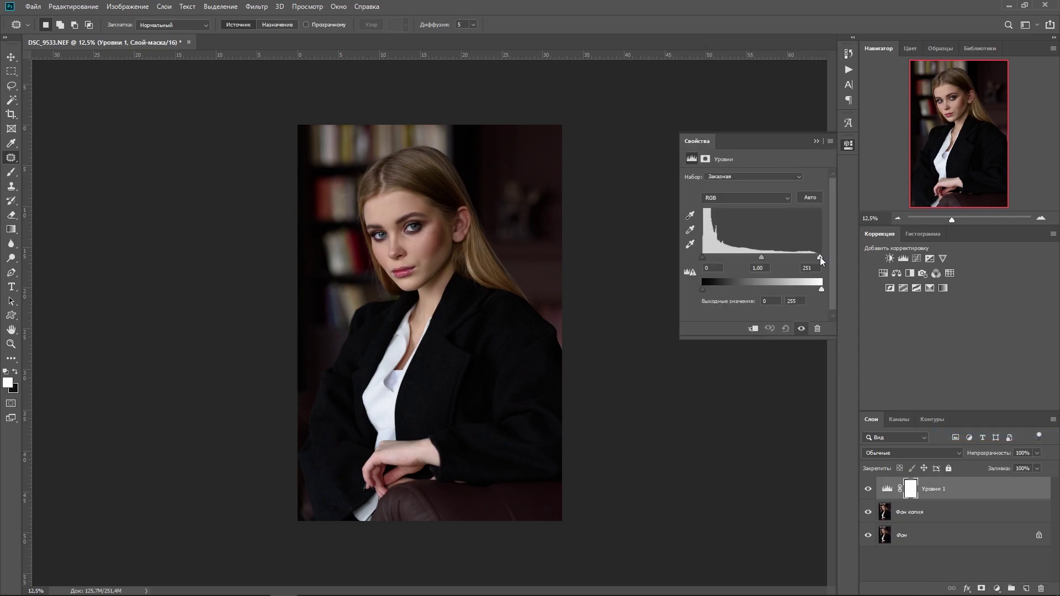
{"action": "left_click_drag", "start_coordinate": [817, 258], "coordinate": [814, 257]}
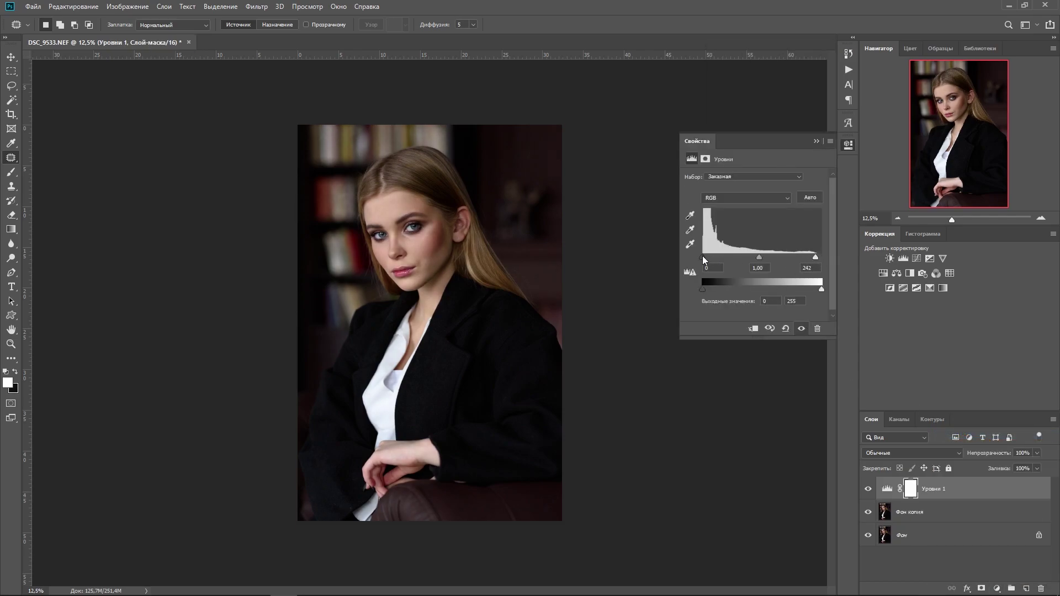
{"action": "left_click_drag", "start_coordinate": [757, 258], "coordinate": [756, 258]}
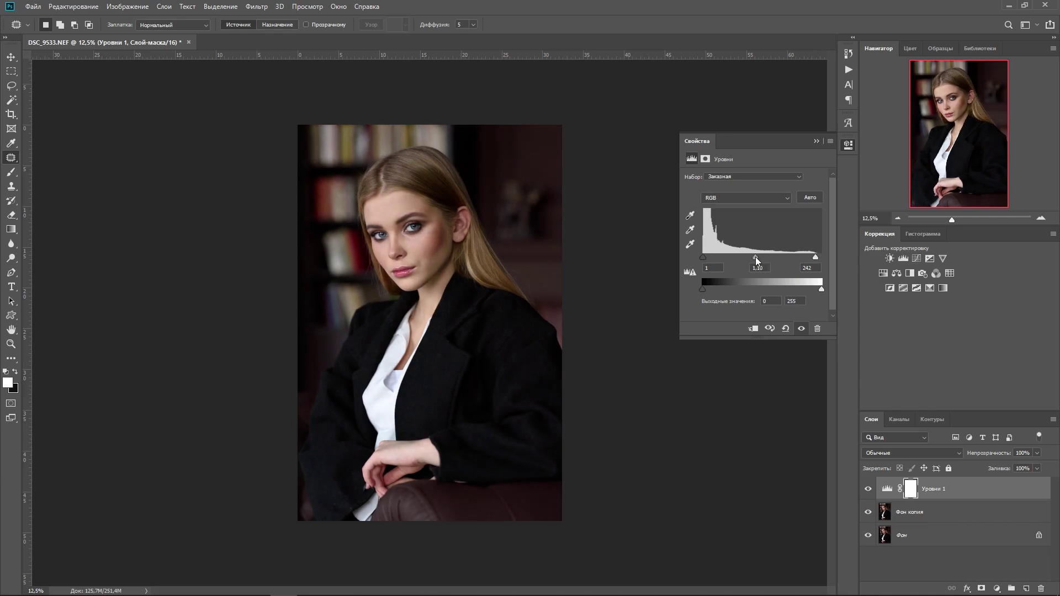
{"action": "left_click", "coordinate": [869, 489]}
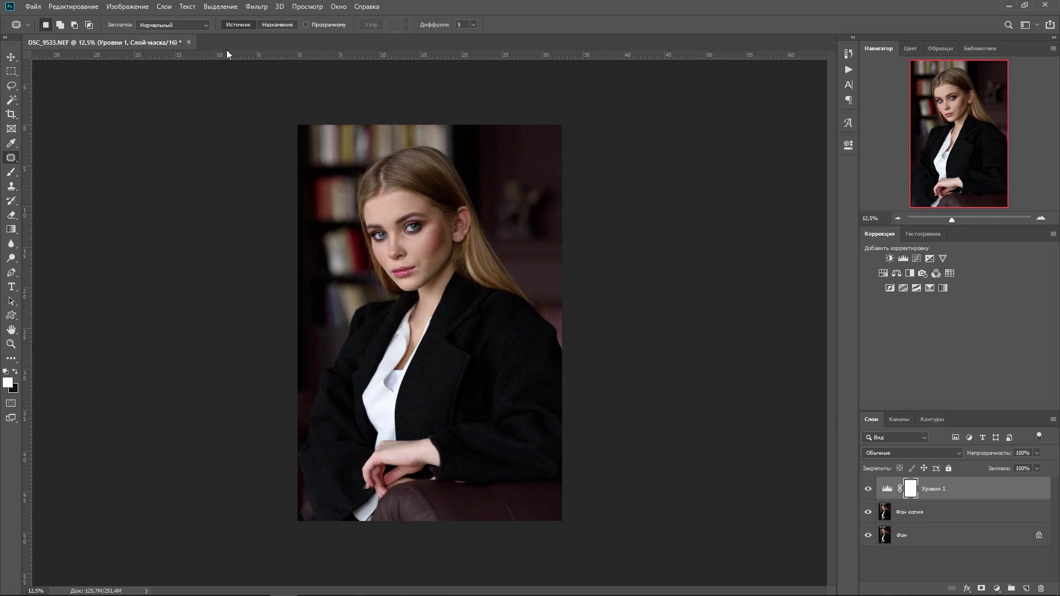
Step: Create Слой 1 in Soft Light mode, filled with neutral 50% grey
{"action": "scroll", "coordinate": [387, 210], "scroll_direction": "up", "scroll_amount": 5}
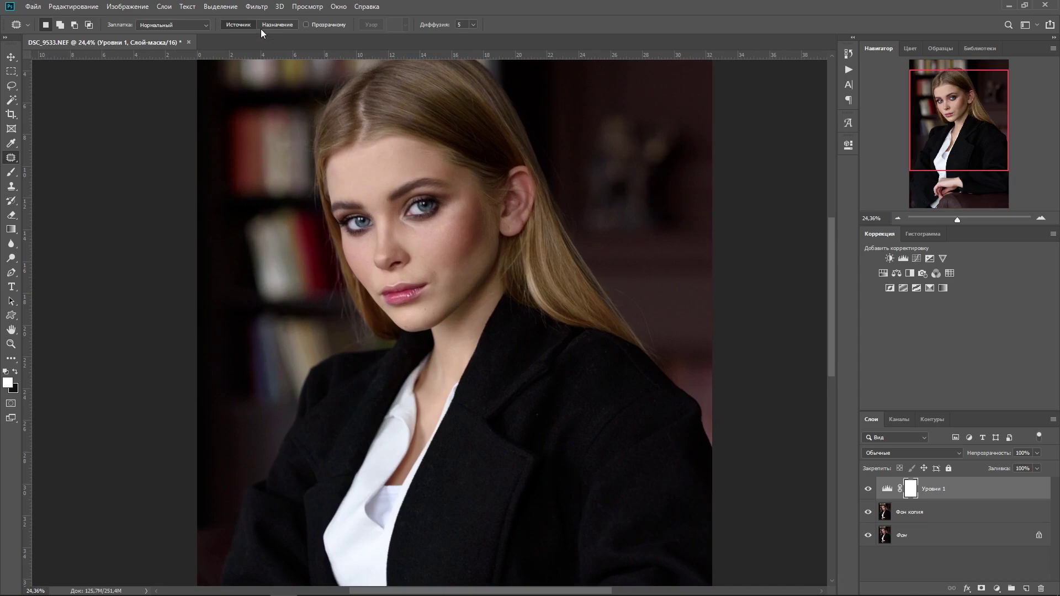
{"action": "left_click", "coordinate": [164, 6]}
{"action": "left_click", "coordinate": [343, 16]}
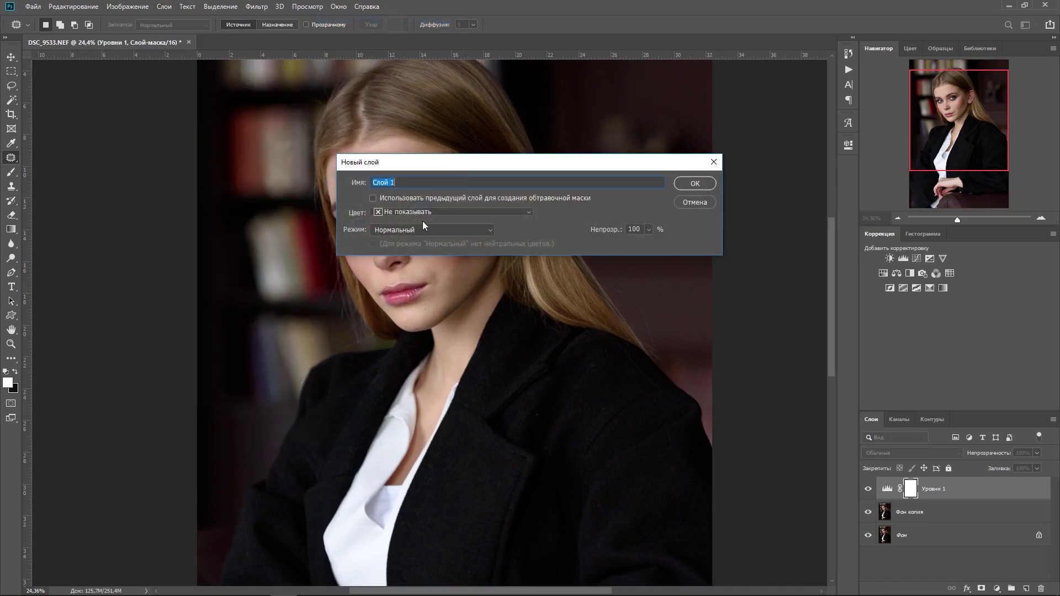
{"action": "left_click", "coordinate": [422, 228]}
{"action": "left_click", "coordinate": [419, 388]}
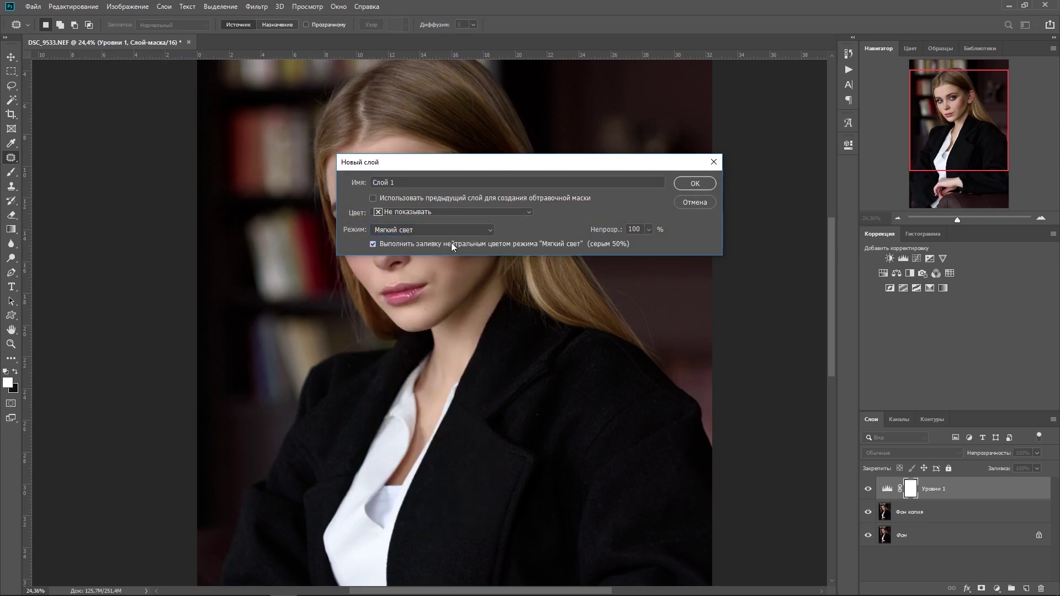
{"action": "left_click", "coordinate": [694, 185]}
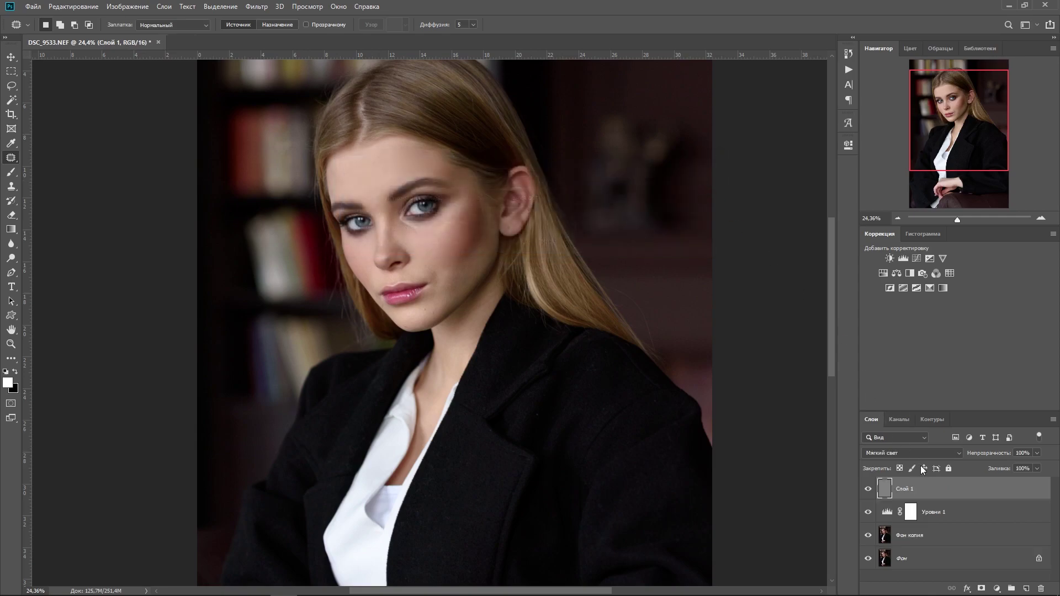
{"action": "left_click", "coordinate": [902, 454]}
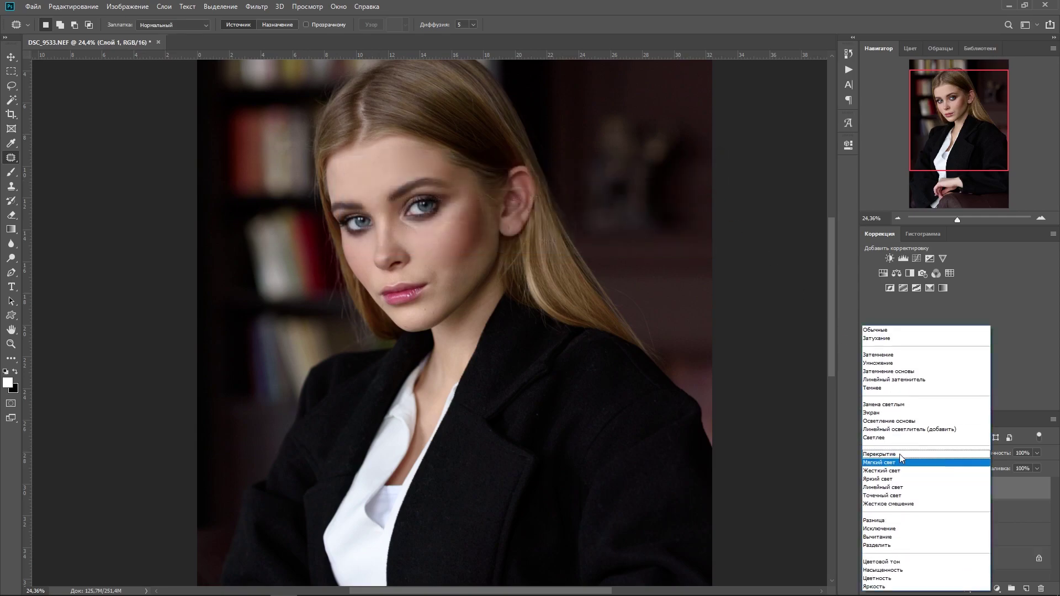
{"action": "left_click", "coordinate": [896, 464]}
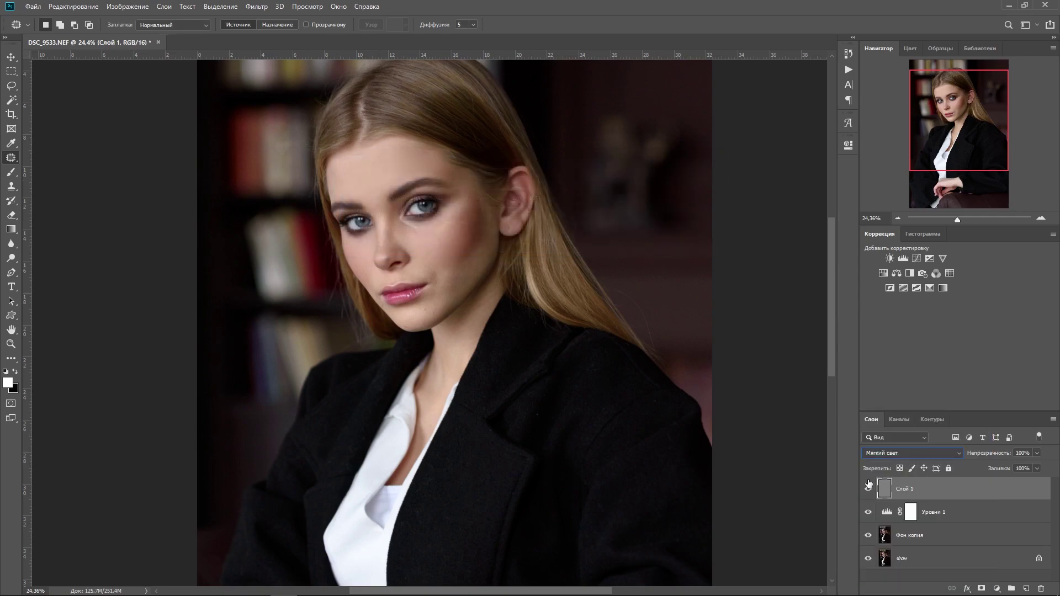
Step: Set white as foreground and a 6% opacity brush sized 196 pixels
{"action": "left_click", "coordinate": [11, 143]}
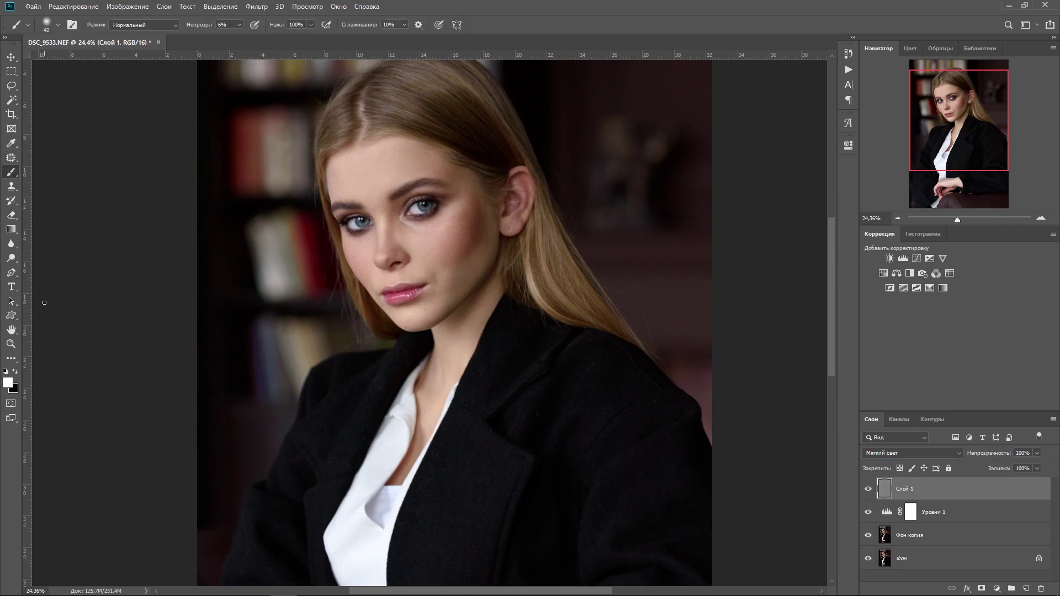
{"action": "left_click", "coordinate": [8, 382]}
{"action": "left_click", "coordinate": [773, 182]}
{"action": "key", "text": "b"}
{"action": "left_click", "coordinate": [239, 25]}
{"action": "right_click", "coordinate": [399, 151]}
{"action": "left_click_drag", "start_coordinate": [515, 180], "coordinate": [513, 180]}
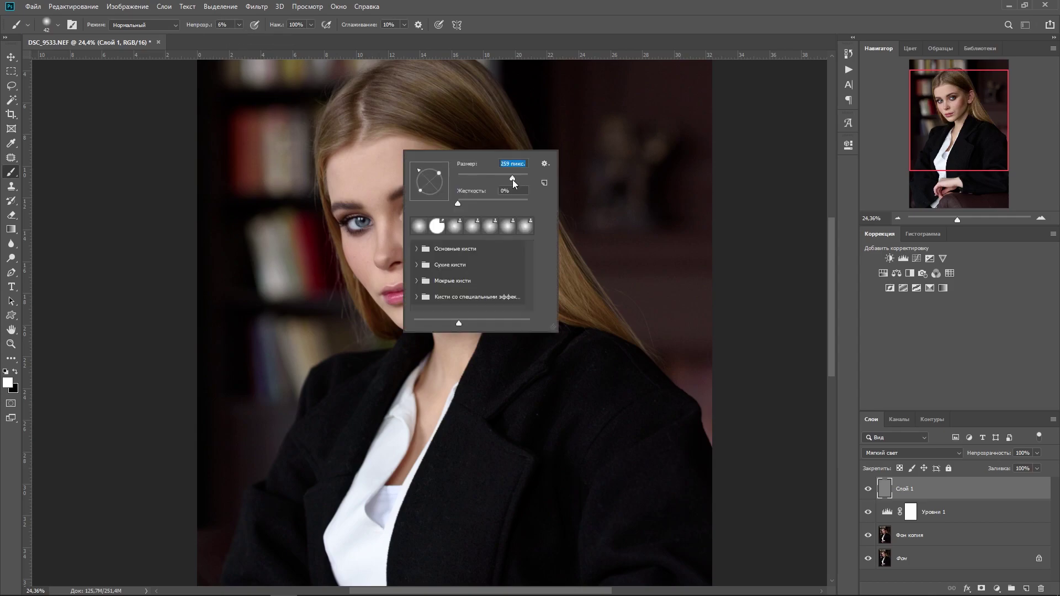
{"action": "key", "text": "Return"}
Step: Paint faint white over the cheek and jaw, then shrink the brush to 155 pixels
{"action": "scroll", "coordinate": [383, 259], "scroll_direction": "up", "scroll_amount": 2, "text": "alt"}
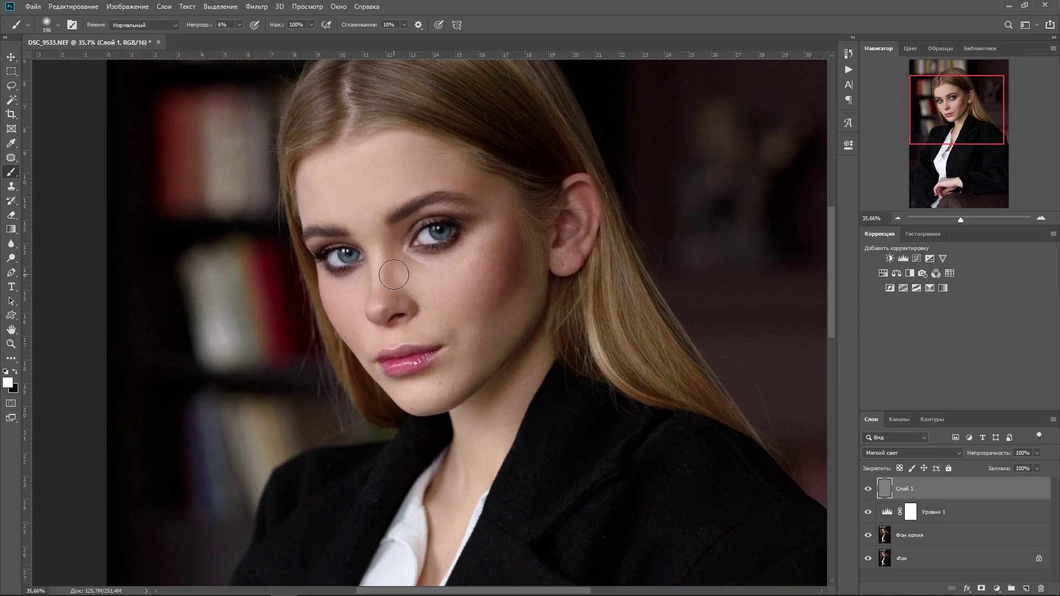
{"action": "scroll", "coordinate": [387, 290], "scroll_direction": "up", "scroll_amount": 1, "text": "alt"}
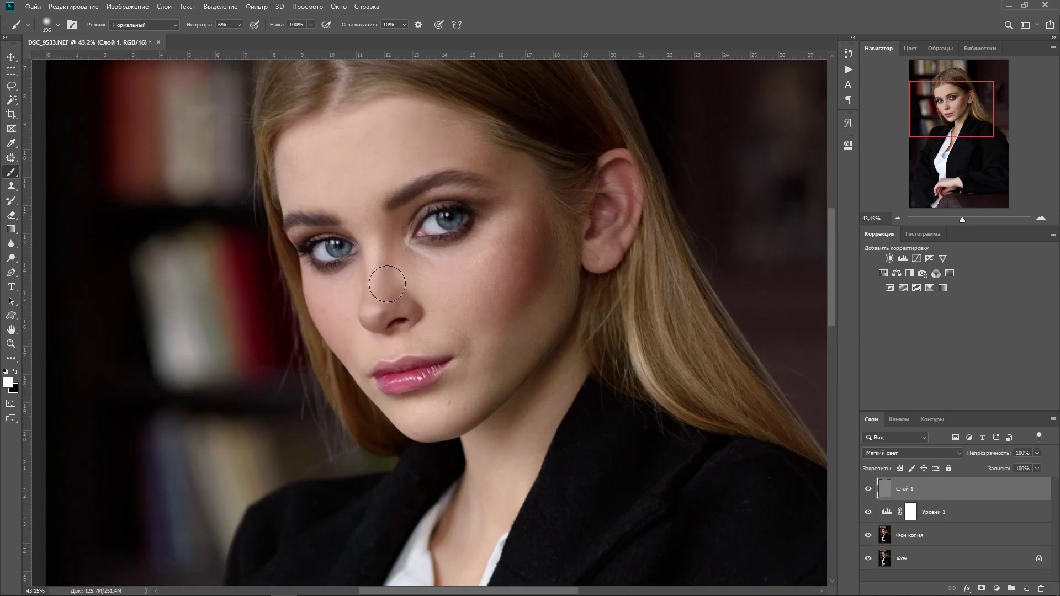
{"action": "mouse_move", "coordinate": [475, 314]}
{"action": "left_mouse_down"}
{"action": "mouse_move", "coordinate": [484, 357]}
{"action": "mouse_move", "coordinate": [461, 343]}
{"action": "left_mouse_up"}
{"action": "scroll", "coordinate": [563, 324], "scroll_direction": "down", "scroll_amount": 1, "text": "alt"}
{"action": "right_click", "coordinate": [585, 305]}
{"action": "left_click_drag", "start_coordinate": [701, 330], "coordinate": [690, 330]}
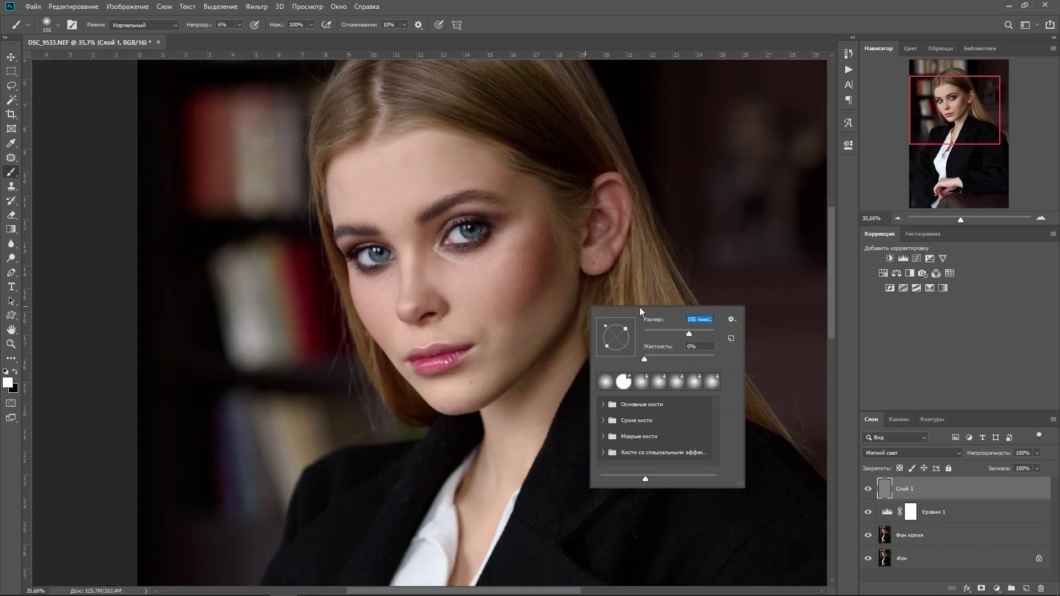
{"action": "left_click", "coordinate": [507, 173]}
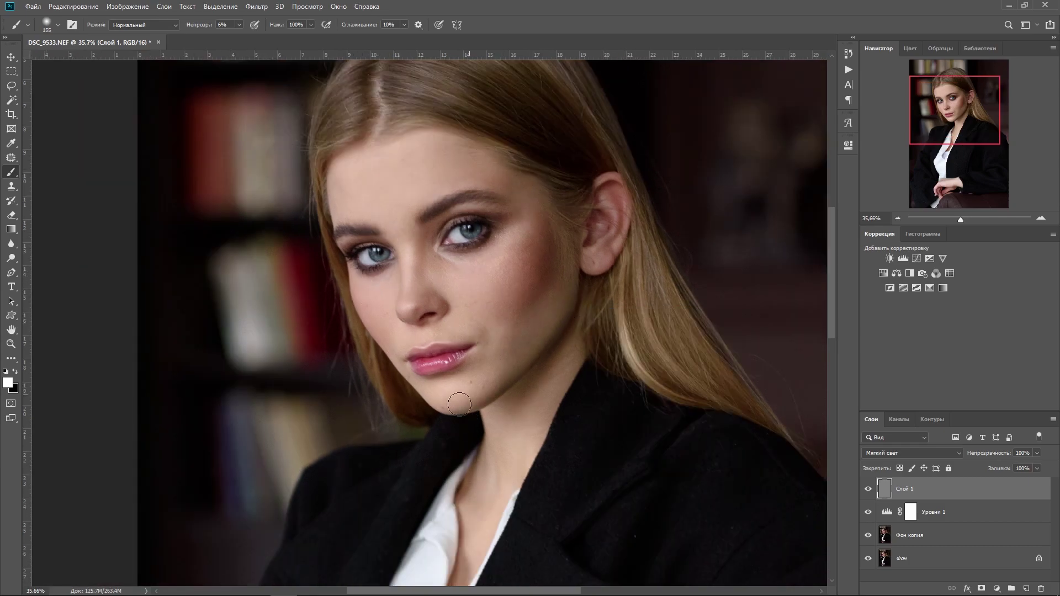
Step: Hide and show Слой 1 to compare the dodging
{"action": "scroll", "coordinate": [549, 386], "scroll_direction": "down", "scroll_amount": 2, "text": "alt"}
{"action": "scroll", "coordinate": [599, 426], "scroll_direction": "down", "scroll_amount": 3, "text": "alt"}
{"action": "scroll", "coordinate": [678, 436], "scroll_direction": "up", "scroll_amount": 2, "text": "alt"}
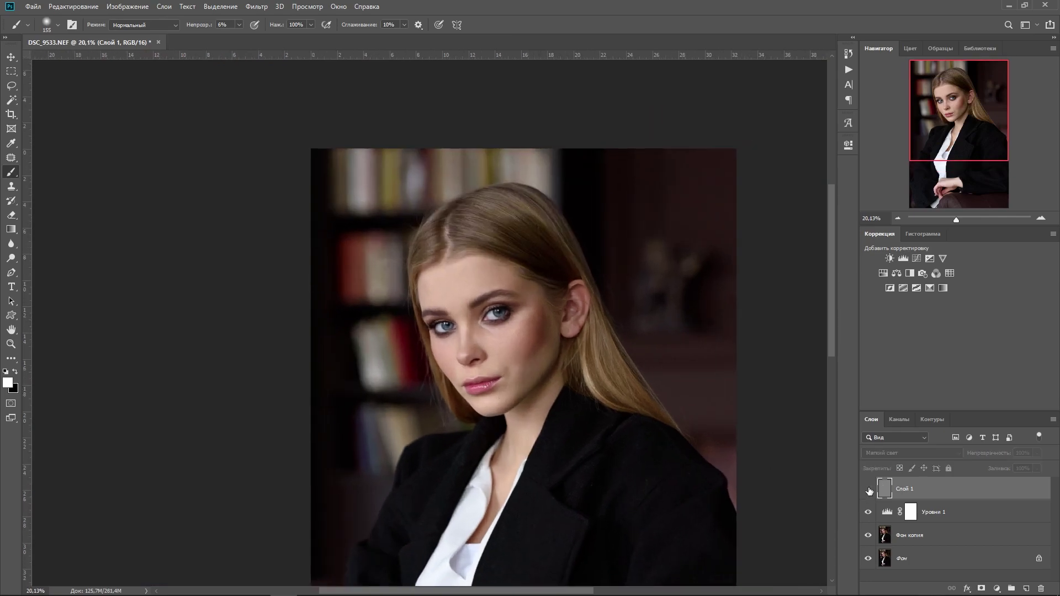
{"action": "scroll", "coordinate": [713, 386], "scroll_direction": "down", "scroll_amount": 2, "text": "alt"}
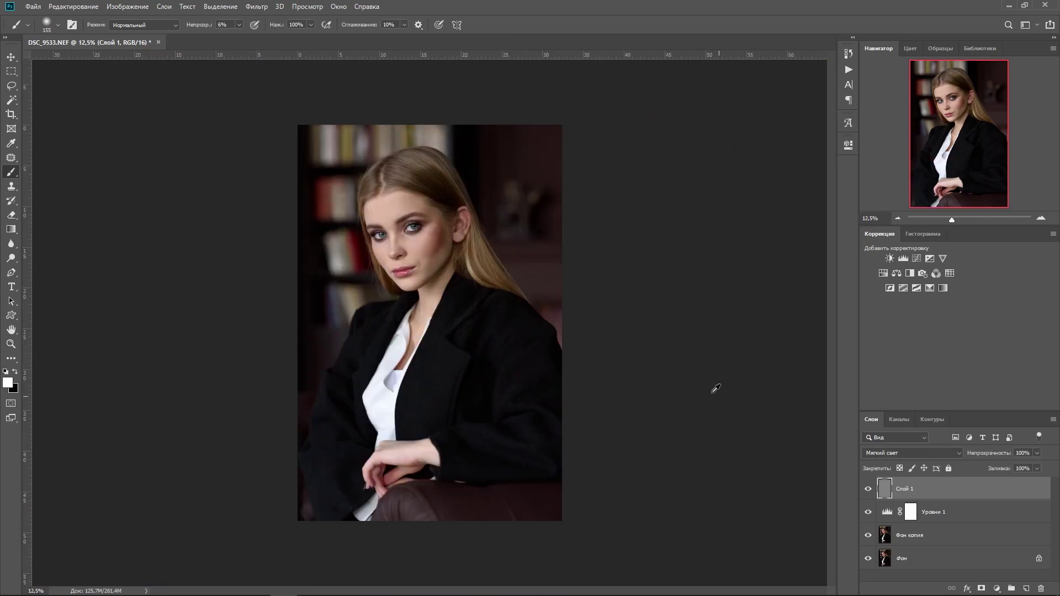
{"action": "scroll", "coordinate": [602, 262], "scroll_direction": "up", "scroll_amount": 1, "text": "alt"}
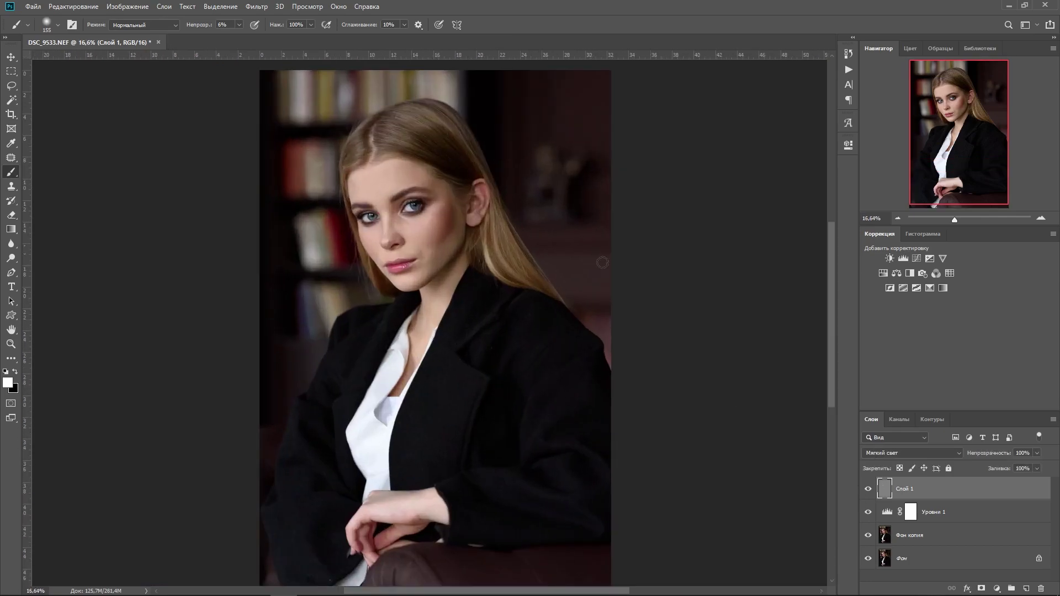
{"action": "left_click", "coordinate": [869, 489]}
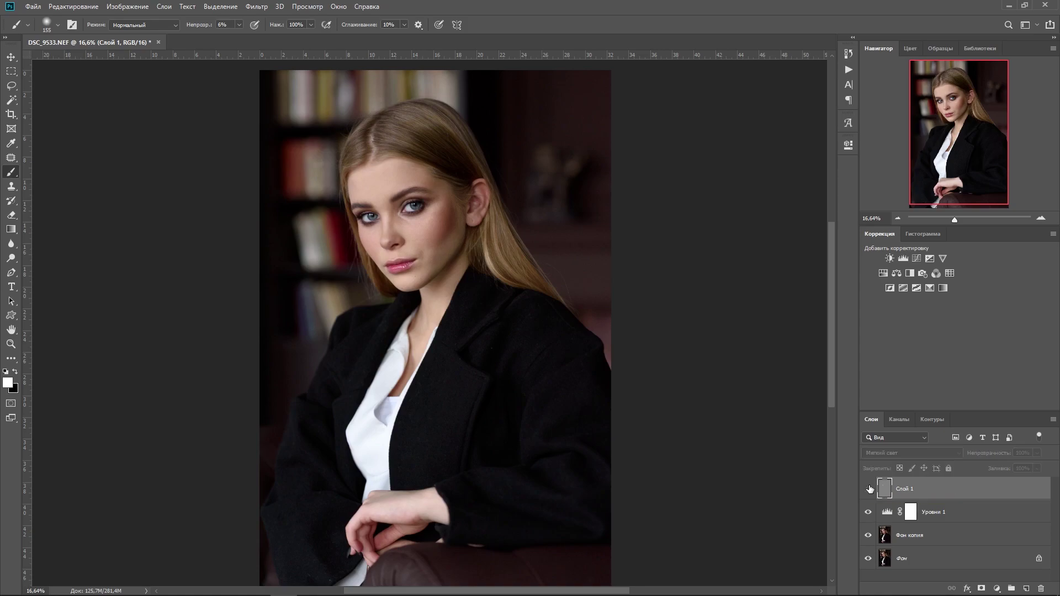
{"action": "left_click", "coordinate": [870, 489]}
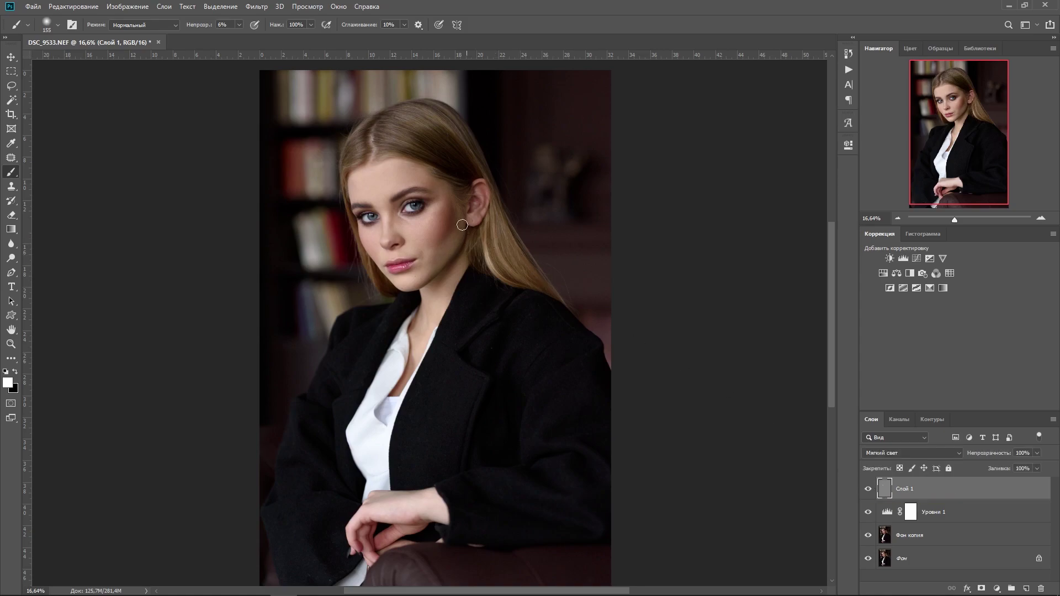
{"action": "scroll", "coordinate": [383, 213], "scroll_direction": "up", "scroll_amount": 5}
{"action": "right_click", "coordinate": [450, 195]}
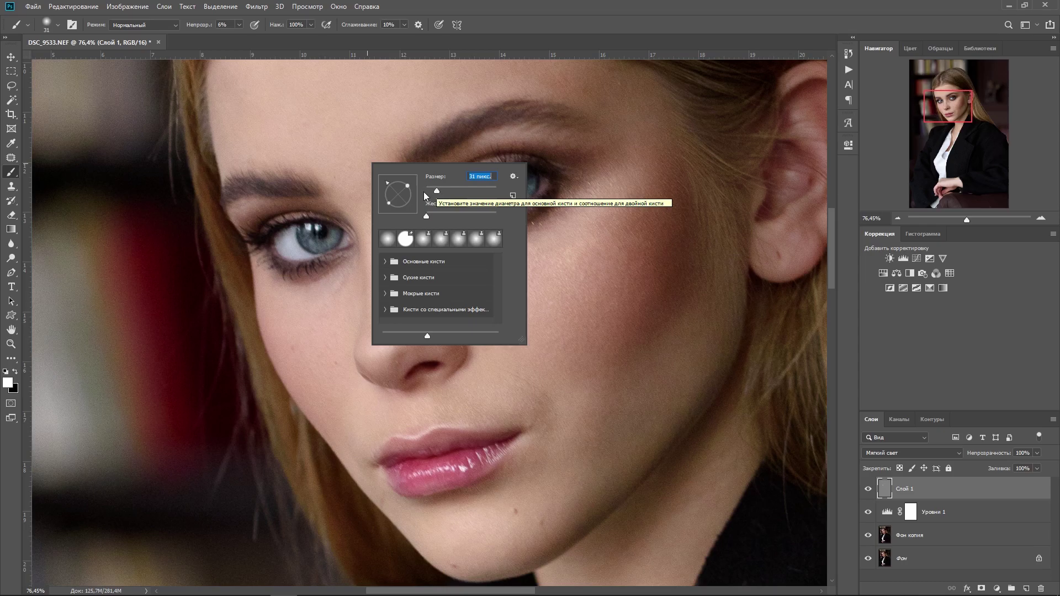
Step: Resize the brush to 39 pixels and lighten both irises
{"action": "left_click_drag", "start_coordinate": [439, 190], "coordinate": [442, 190]}
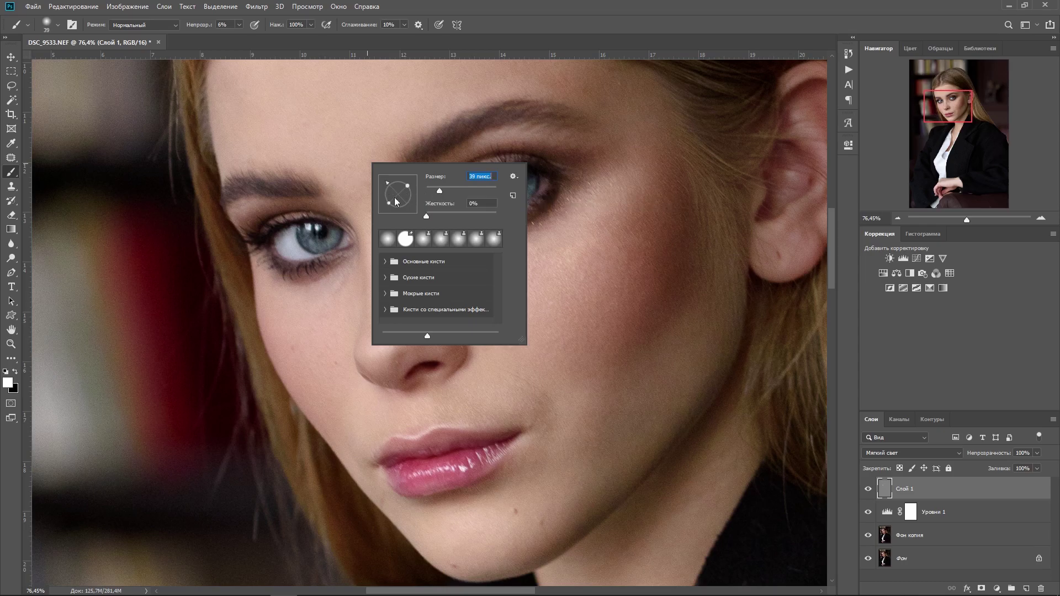
{"action": "left_click", "coordinate": [311, 232]}
{"action": "left_click_drag", "start_coordinate": [310, 228], "coordinate": [353, 238]}
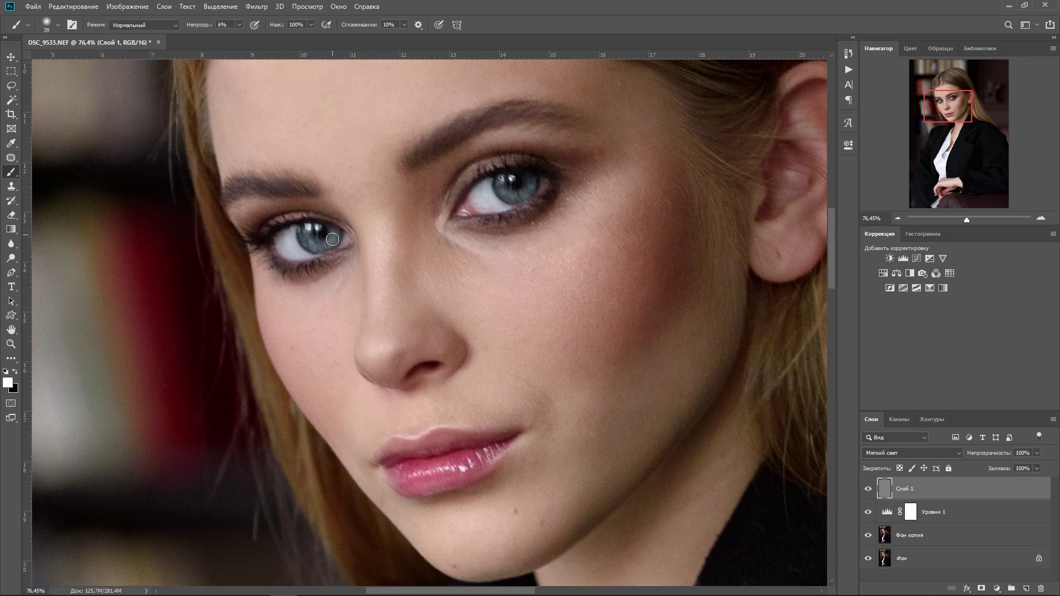
{"action": "left_click_drag", "start_coordinate": [508, 180], "coordinate": [529, 193]}
Step: Toggle Слой 1 off and on to compare the eye retouch, keeping it
{"action": "scroll", "coordinate": [455, 204], "scroll_direction": "down", "scroll_amount": 2}
{"action": "scroll", "coordinate": [456, 204], "scroll_direction": "down", "scroll_amount": 3}
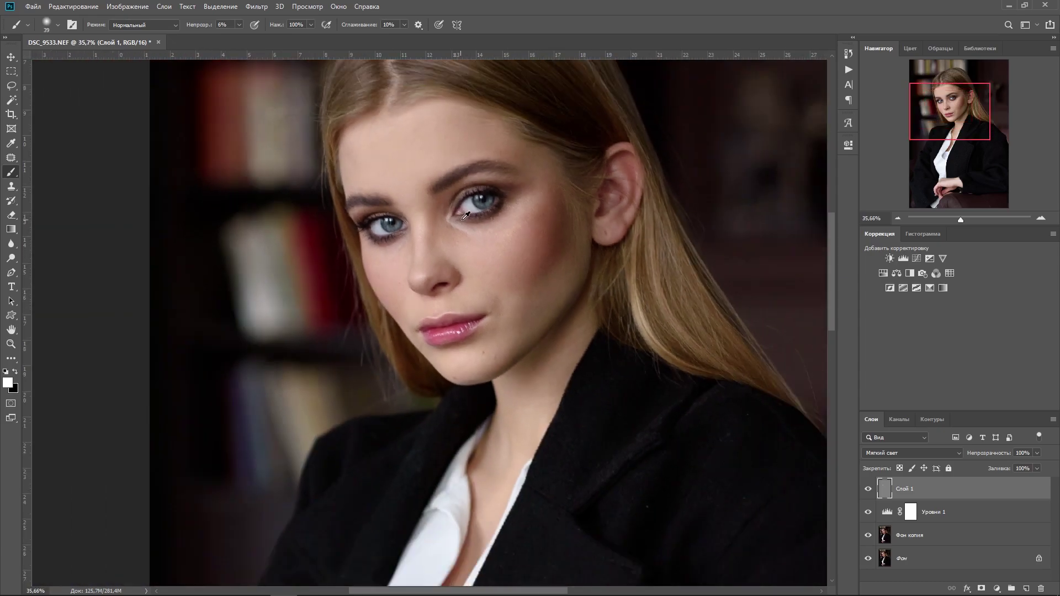
{"action": "scroll", "coordinate": [456, 204], "scroll_direction": "down", "scroll_amount": 3}
{"action": "left_click", "coordinate": [869, 489]}
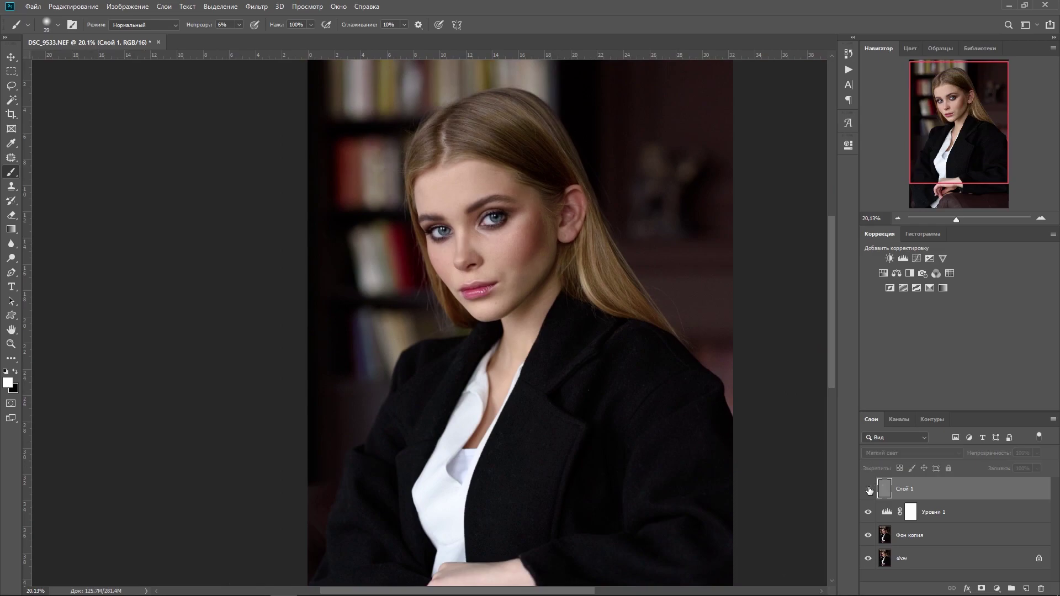
{"action": "left_click", "coordinate": [869, 488]}
{"action": "left_click", "coordinate": [869, 489]}
{"action": "scroll", "coordinate": [442, 232], "scroll_direction": "up", "scroll_amount": 2}
{"action": "scroll", "coordinate": [426, 216], "scroll_direction": "up", "scroll_amount": 2}
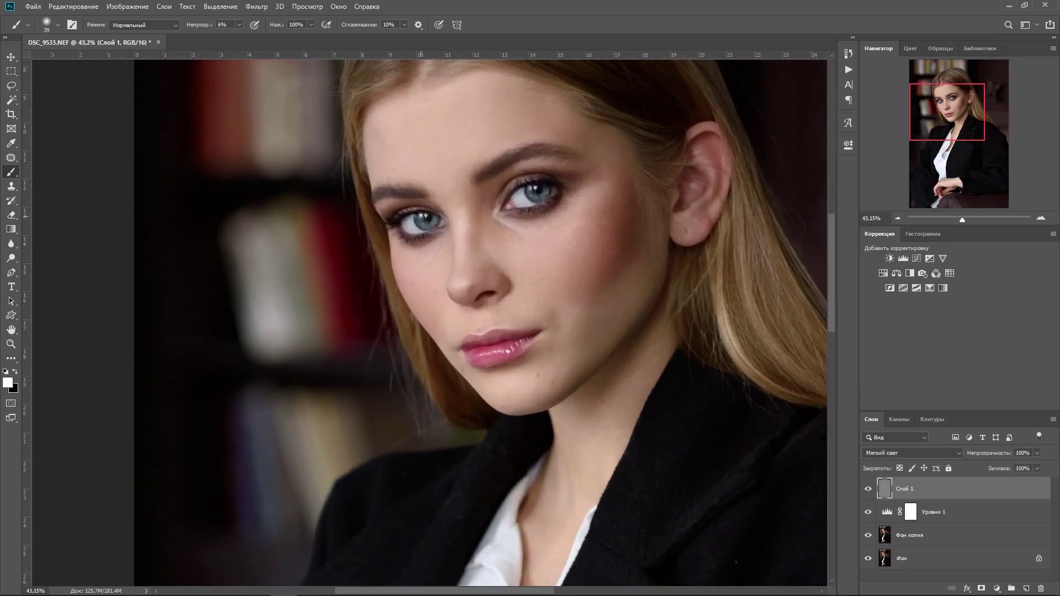
{"action": "scroll", "coordinate": [421, 220], "scroll_direction": "down", "scroll_amount": 2}
{"action": "scroll", "coordinate": [411, 241], "scroll_direction": "down", "scroll_amount": 1}
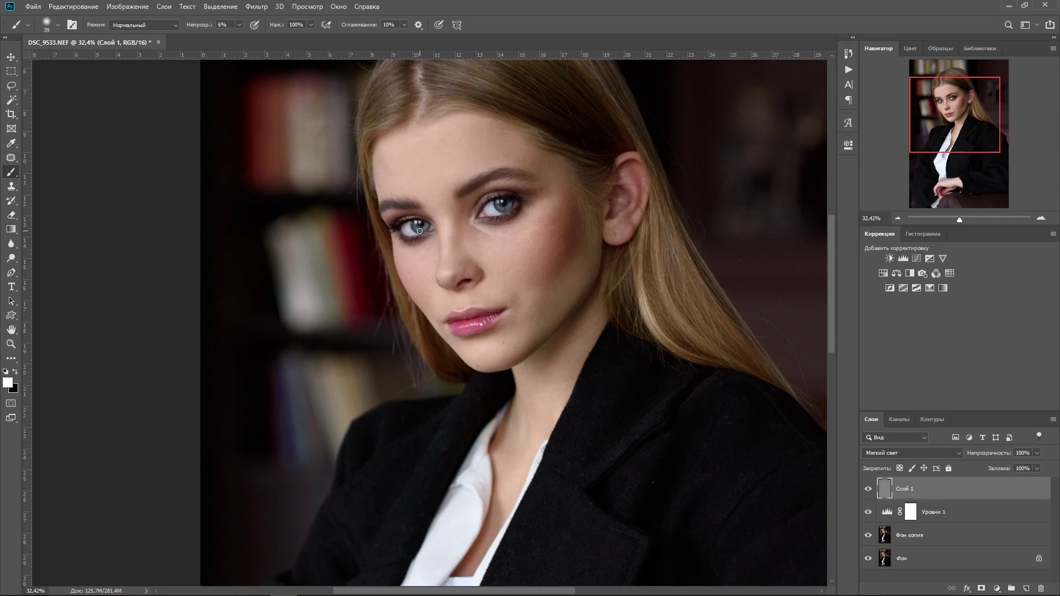
{"action": "scroll", "coordinate": [444, 225], "scroll_direction": "up", "scroll_amount": 2}
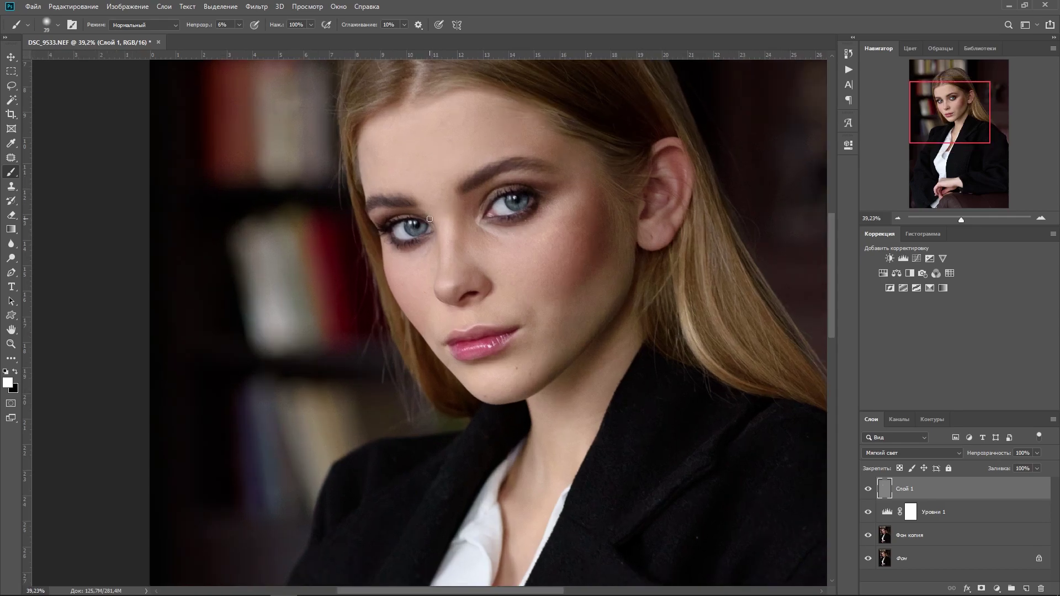
{"action": "scroll", "coordinate": [387, 204], "scroll_direction": "down", "scroll_amount": 4}
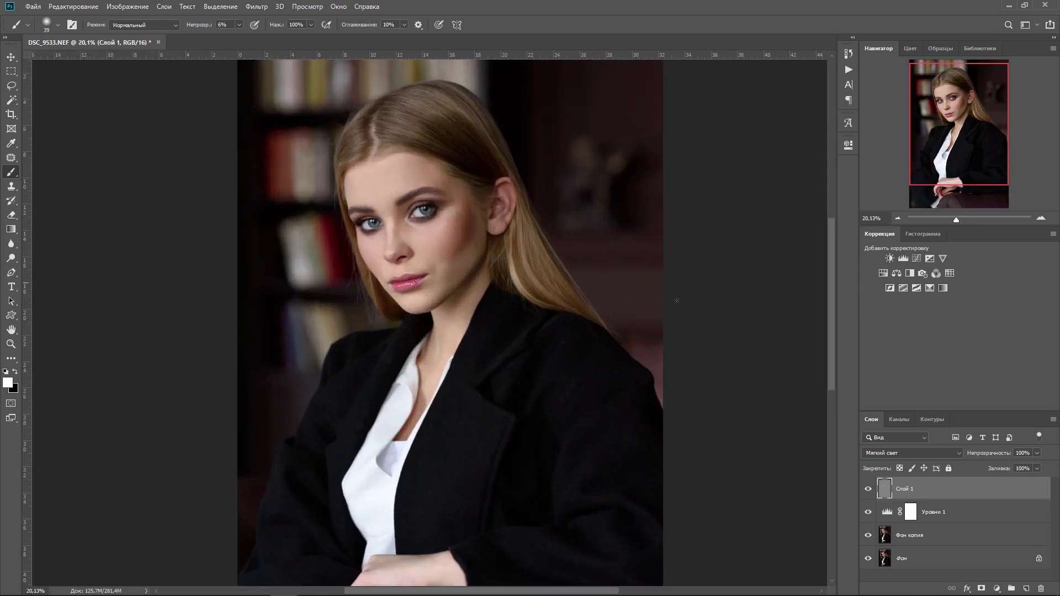
Step: Group Слой 1, Уровни 1 and Фон копия into Группа 1, toggling it to compare
{"action": "left_click", "coordinate": [939, 512], "text": "shift"}
{"action": "left_click", "coordinate": [939, 536], "text": "shift"}
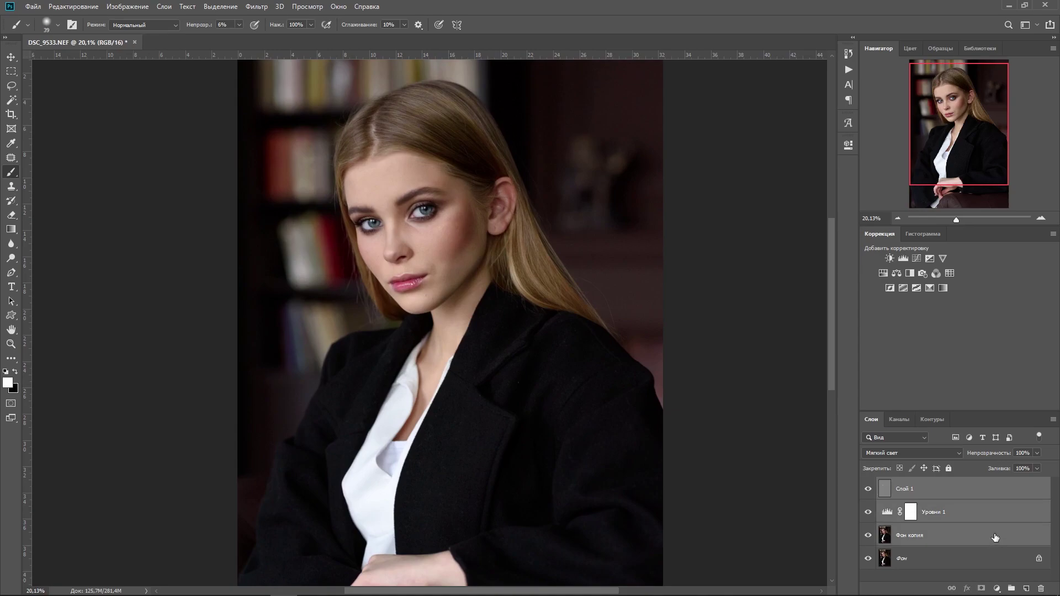
{"action": "left_click_drag", "start_coordinate": [939, 535], "coordinate": [1009, 581]}
{"action": "left_click", "coordinate": [870, 485]}
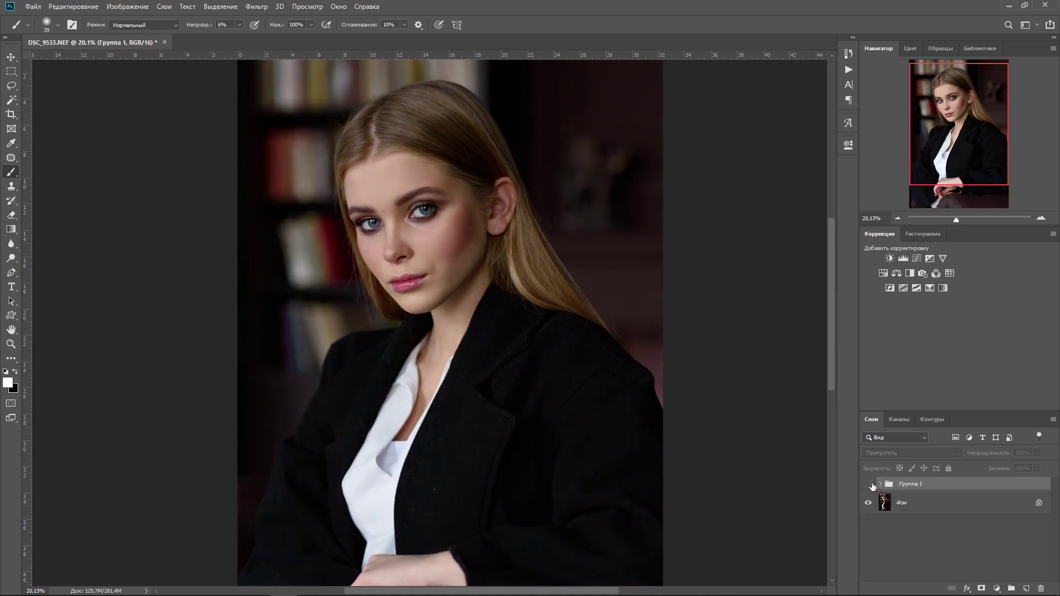
{"action": "left_click", "coordinate": [868, 484]}
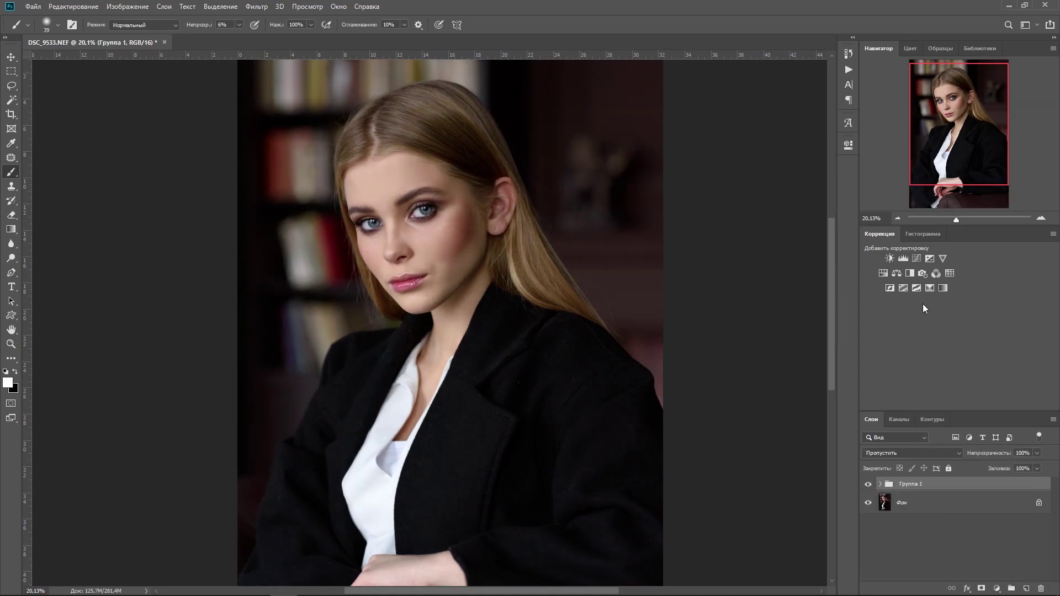
{"action": "left_click", "coordinate": [898, 219]}
{"action": "left_click", "coordinate": [898, 219]}
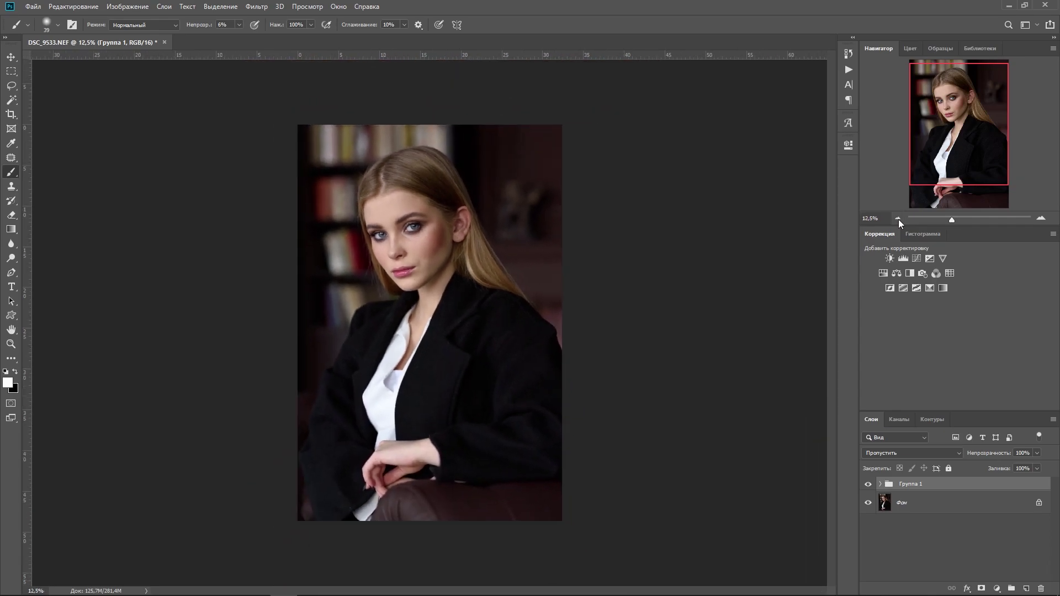
{"action": "left_click", "coordinate": [1042, 219]}
{"action": "left_click", "coordinate": [1042, 219]}
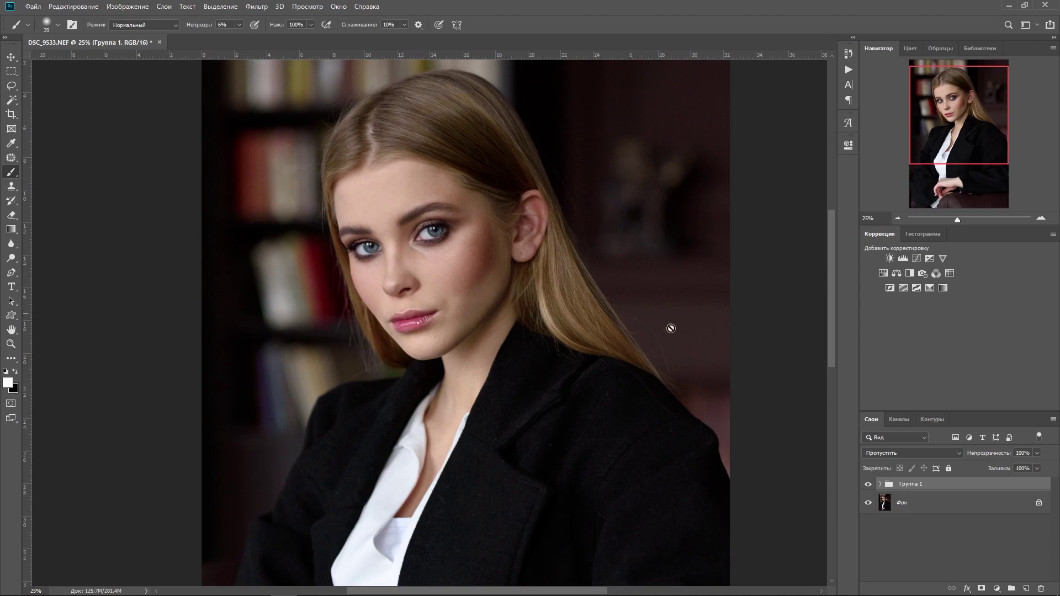
Step: Add a Channel Mixer adjustment layer and pick its output channel
{"action": "left_click", "coordinate": [997, 589]}
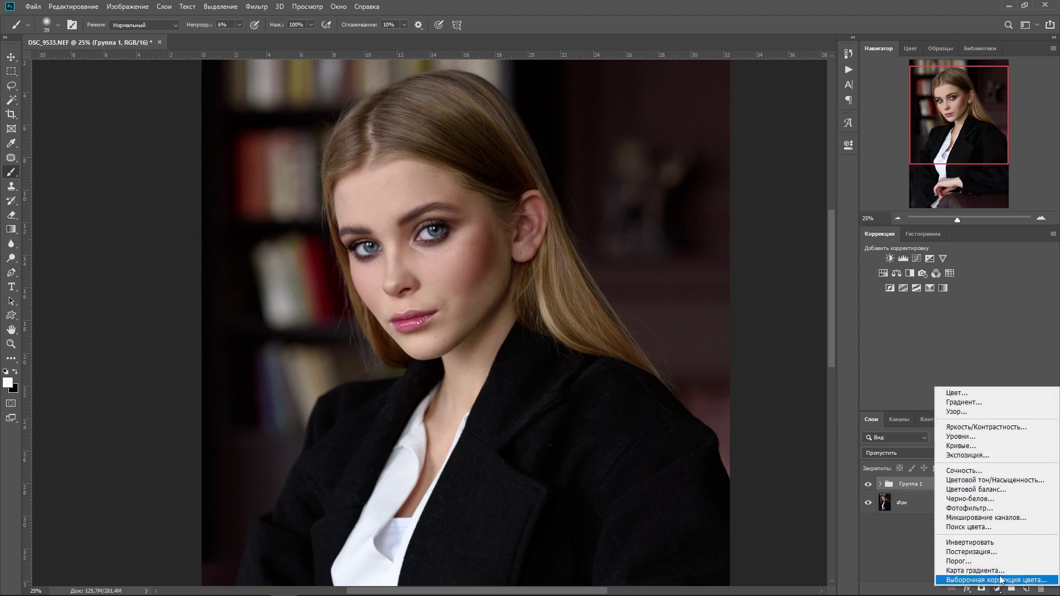
{"action": "left_click", "coordinate": [987, 518]}
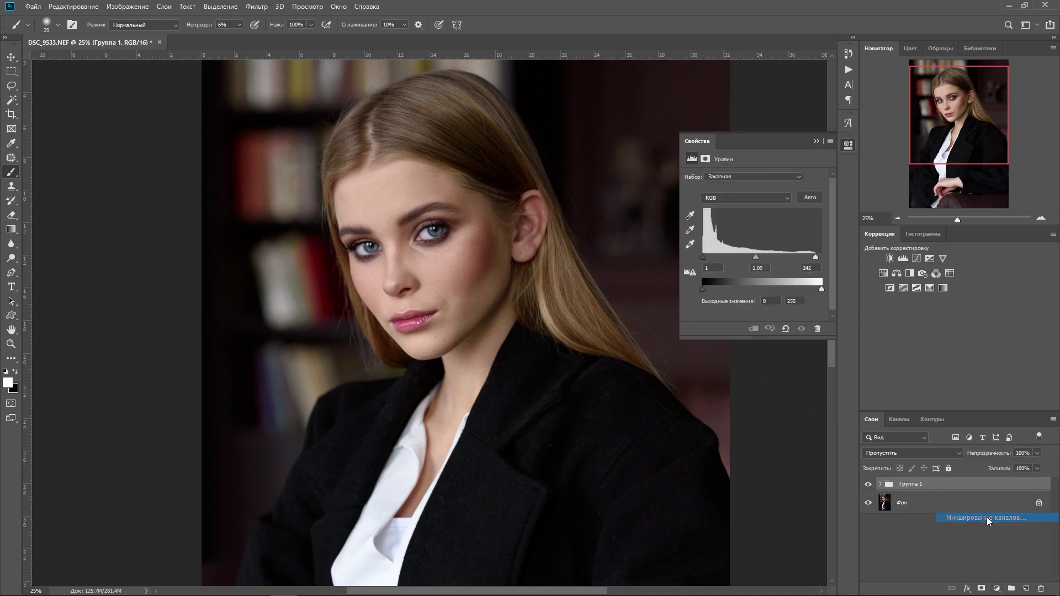
{"action": "left_click", "coordinate": [751, 190]}
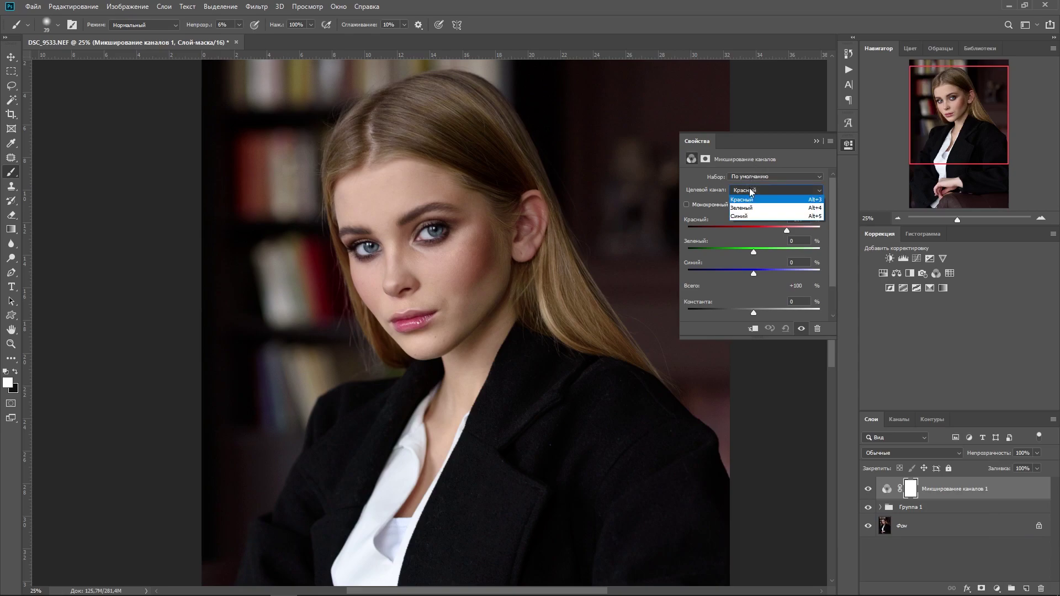
{"action": "left_click", "coordinate": [748, 212]}
Step: Apply Image into the Channel Mixer mask with Обычные (Normal) blending
{"action": "left_click", "coordinate": [912, 488]}
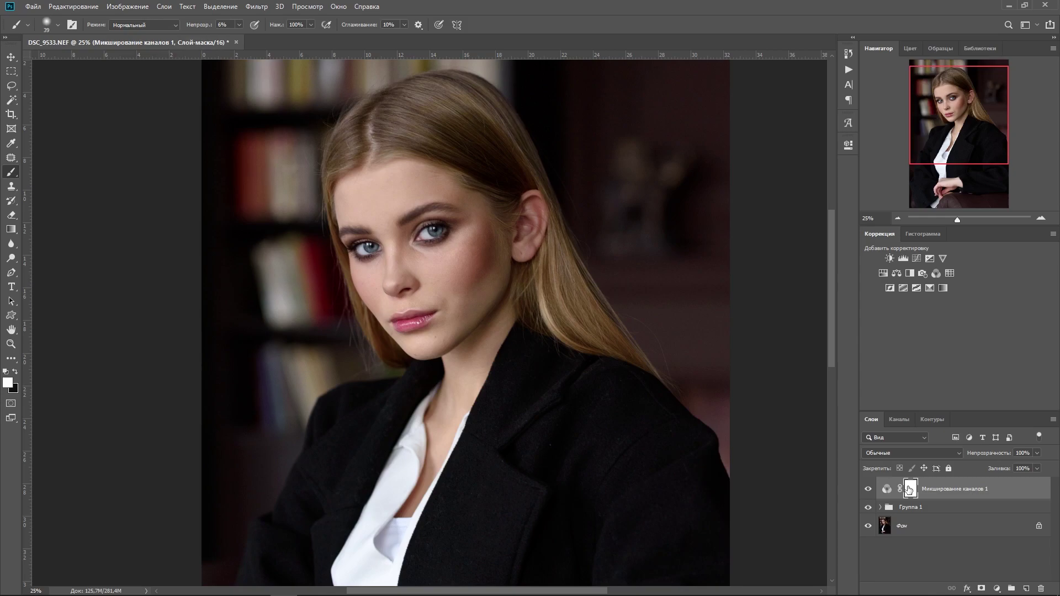
{"action": "left_click", "coordinate": [136, 6]}
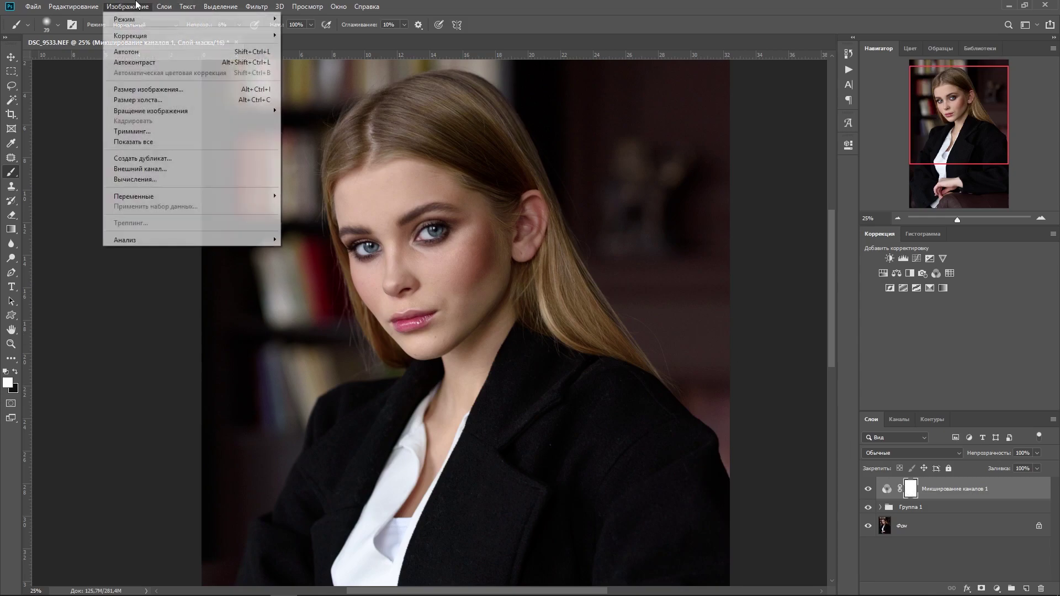
{"action": "left_click", "coordinate": [158, 167]}
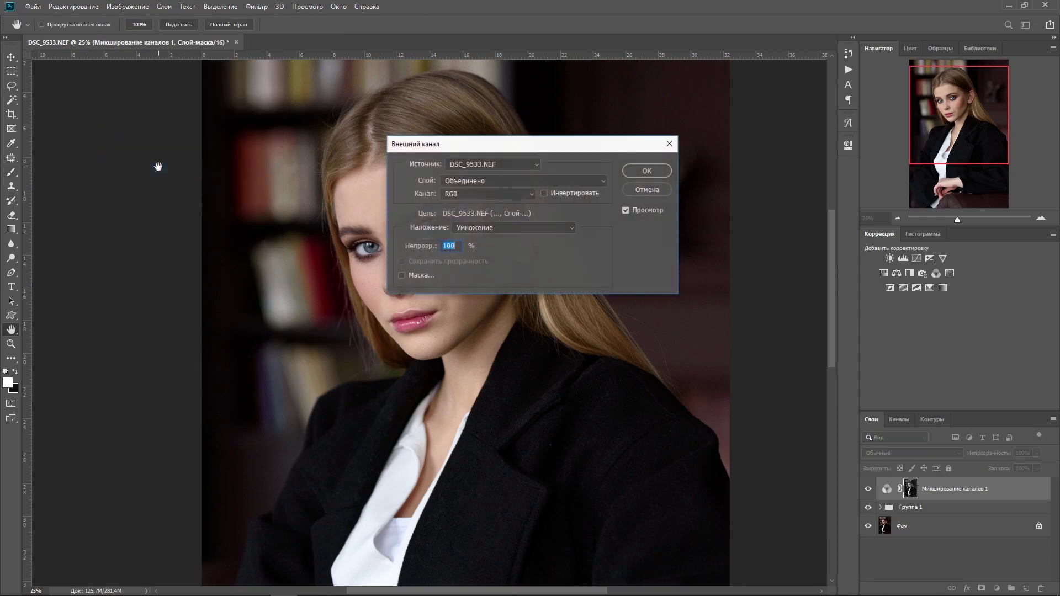
{"action": "left_click", "coordinate": [501, 228]}
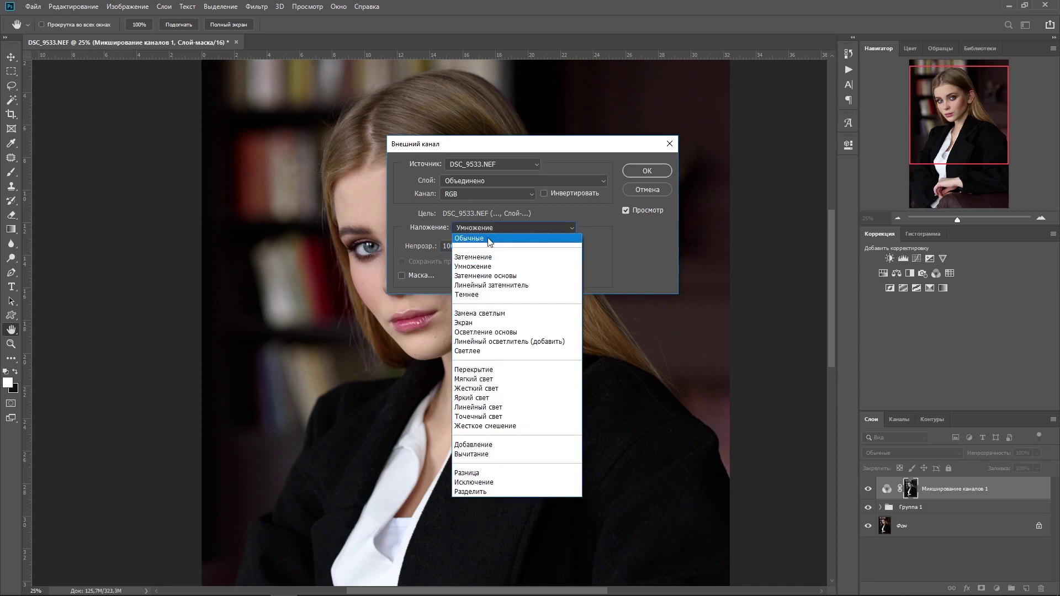
{"action": "left_click", "coordinate": [489, 240]}
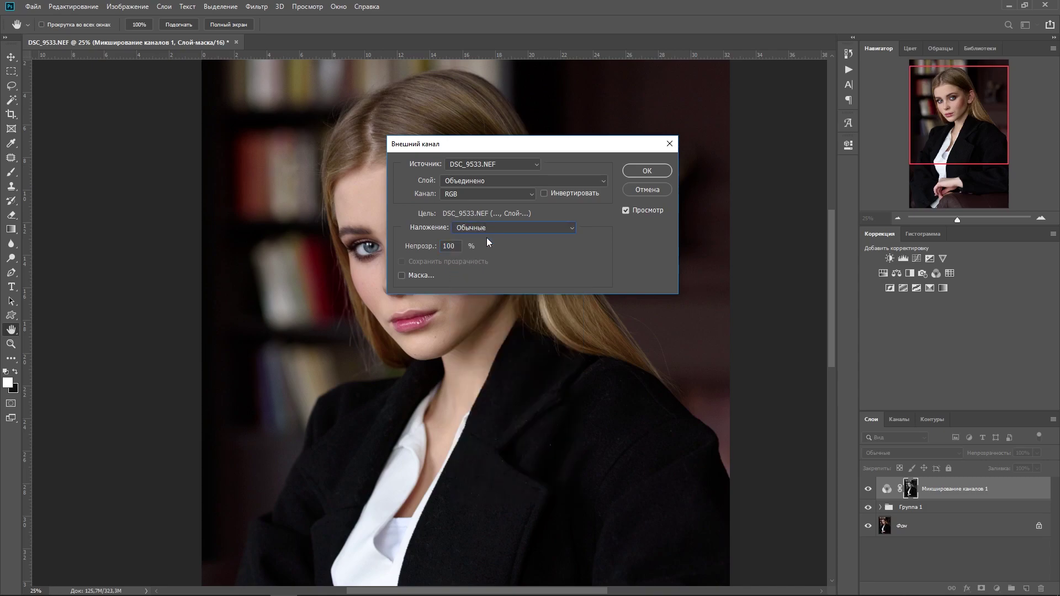
{"action": "left_click", "coordinate": [644, 175]}
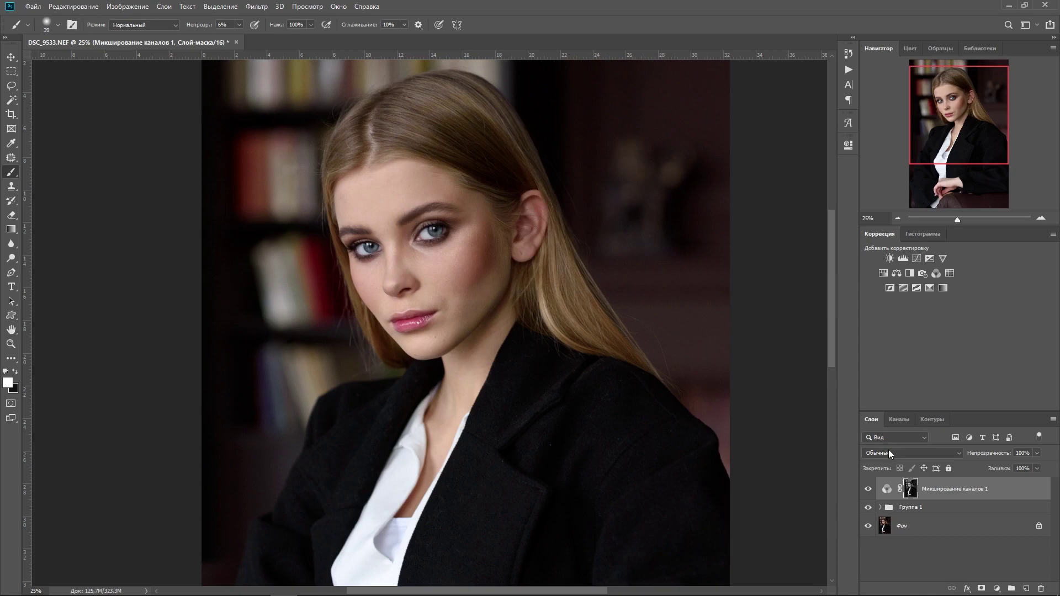
Step: Blend the Channel Mixer layer in Яркость (Luminosity) mode and raise its blue channel contribution
{"action": "left_click", "coordinate": [889, 453]}
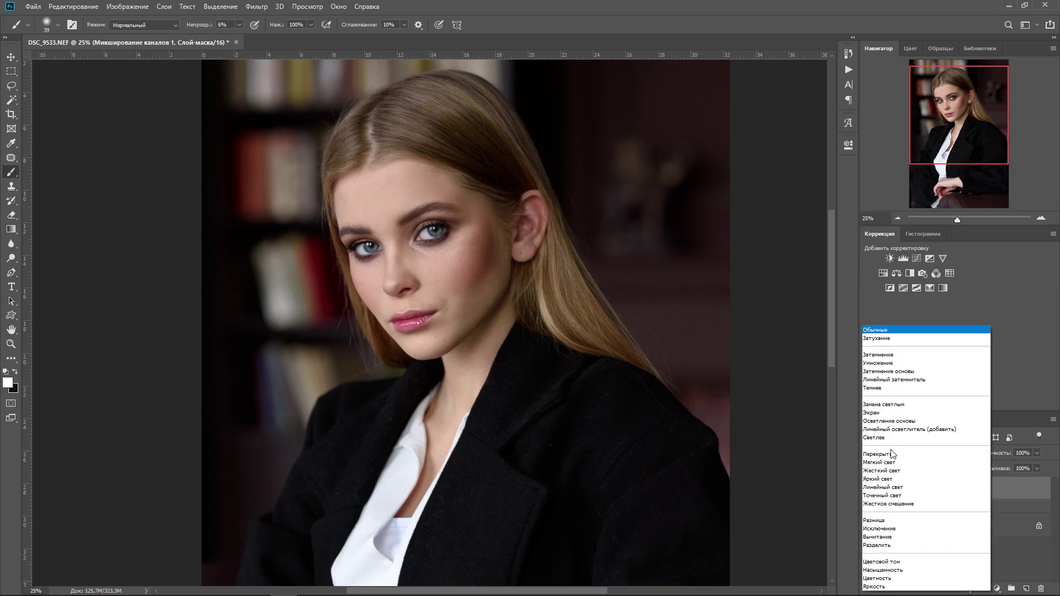
{"action": "left_click", "coordinate": [878, 587]}
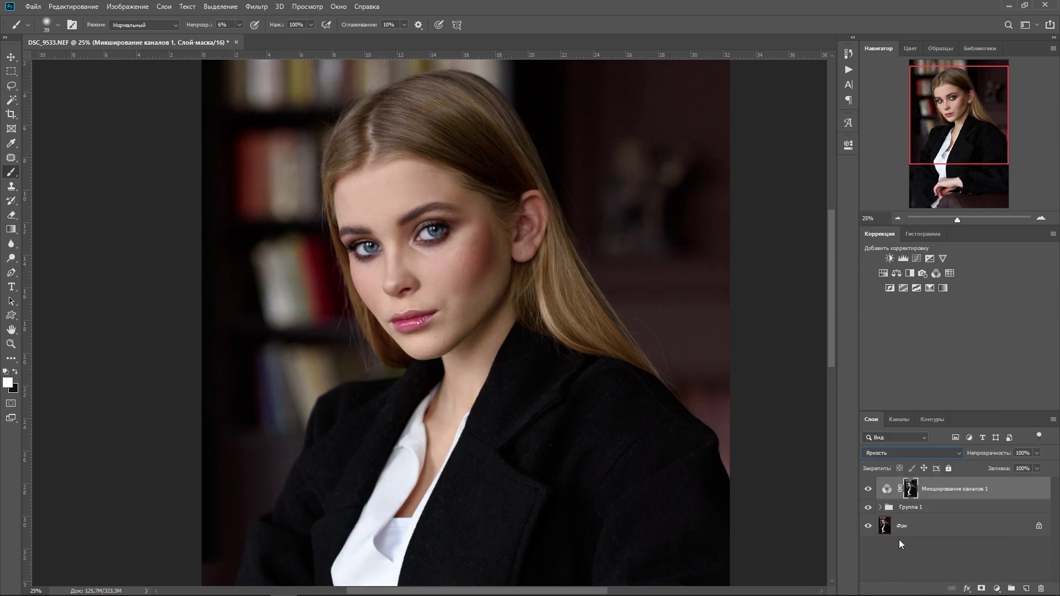
{"action": "double_click", "coordinate": [887, 489]}
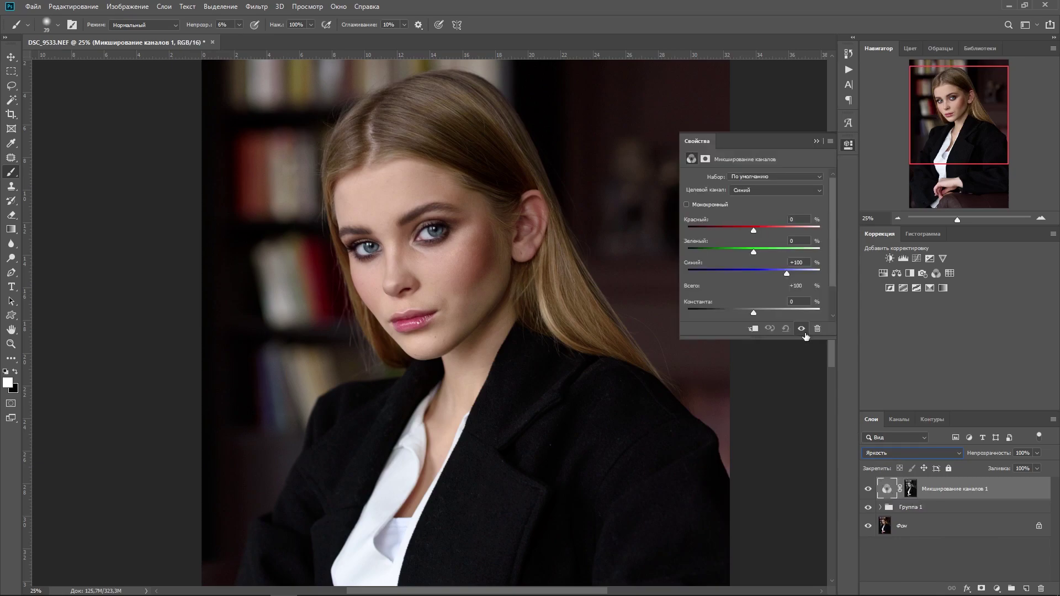
{"action": "left_click_drag", "start_coordinate": [786, 275], "coordinate": [785, 274]}
{"action": "mouse_move", "coordinate": [754, 230]}
{"action": "left_mouse_down"}
{"action": "mouse_move", "coordinate": [758, 251]}
{"action": "mouse_move", "coordinate": [811, 274]}
{"action": "left_mouse_up"}
Step: Fine-tune the blue and green channel amounts, then delete the Channel Mixer layer
{"action": "left_click", "coordinate": [899, 216]}
{"action": "mouse_move", "coordinate": [818, 274]}
{"action": "left_mouse_down"}
{"action": "mouse_move", "coordinate": [764, 273]}
{"action": "mouse_move", "coordinate": [826, 273]}
{"action": "mouse_move", "coordinate": [779, 270]}
{"action": "mouse_move", "coordinate": [809, 273]}
{"action": "left_mouse_up"}
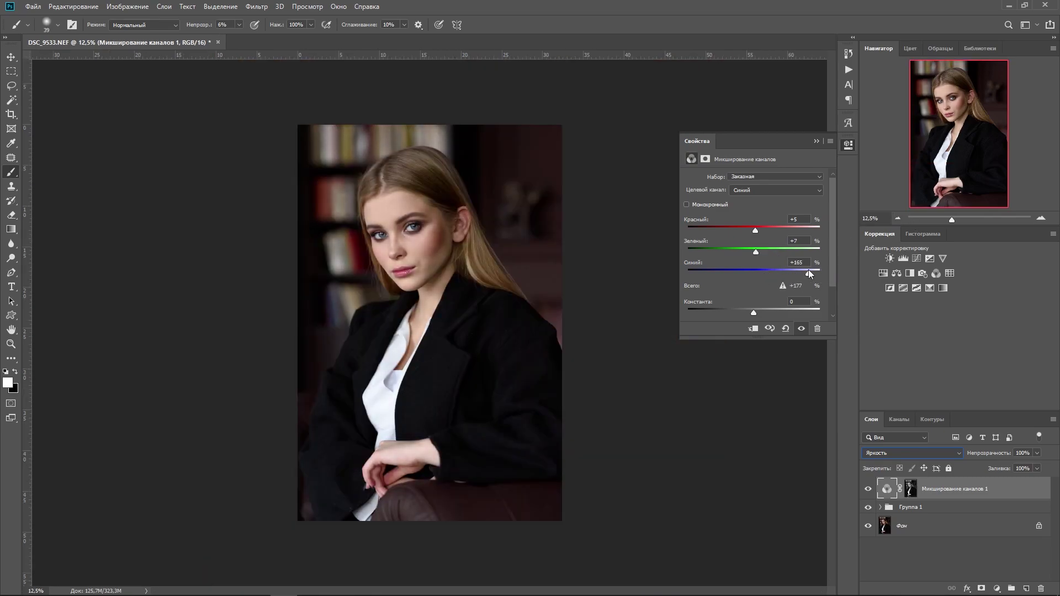
{"action": "left_click_drag", "start_coordinate": [755, 252], "coordinate": [791, 254]}
{"action": "key", "text": "Delete"}
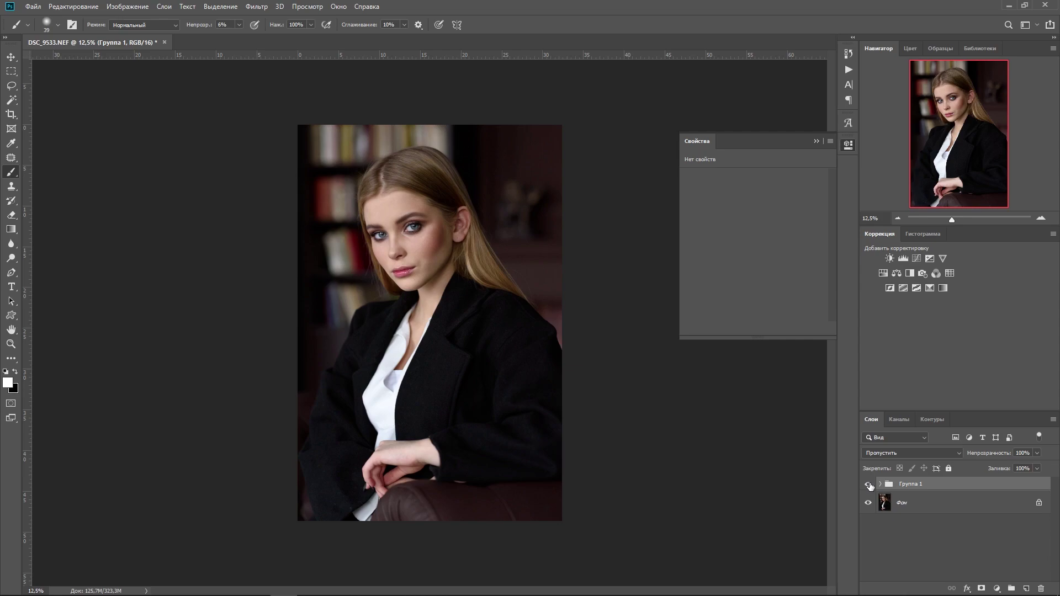
{"action": "left_click", "coordinate": [869, 485]}
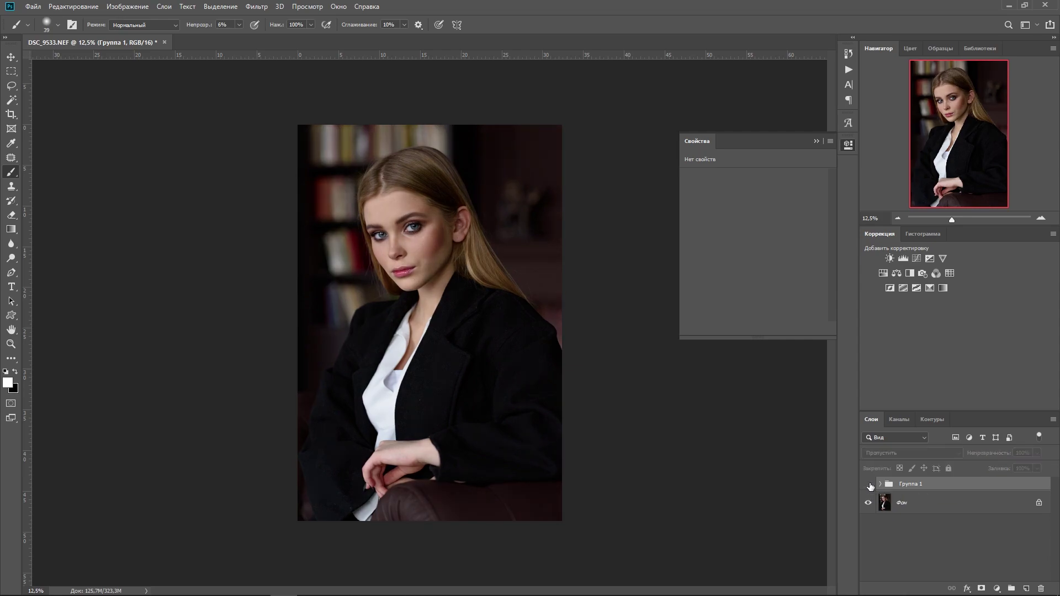
{"action": "left_click", "coordinate": [869, 485]}
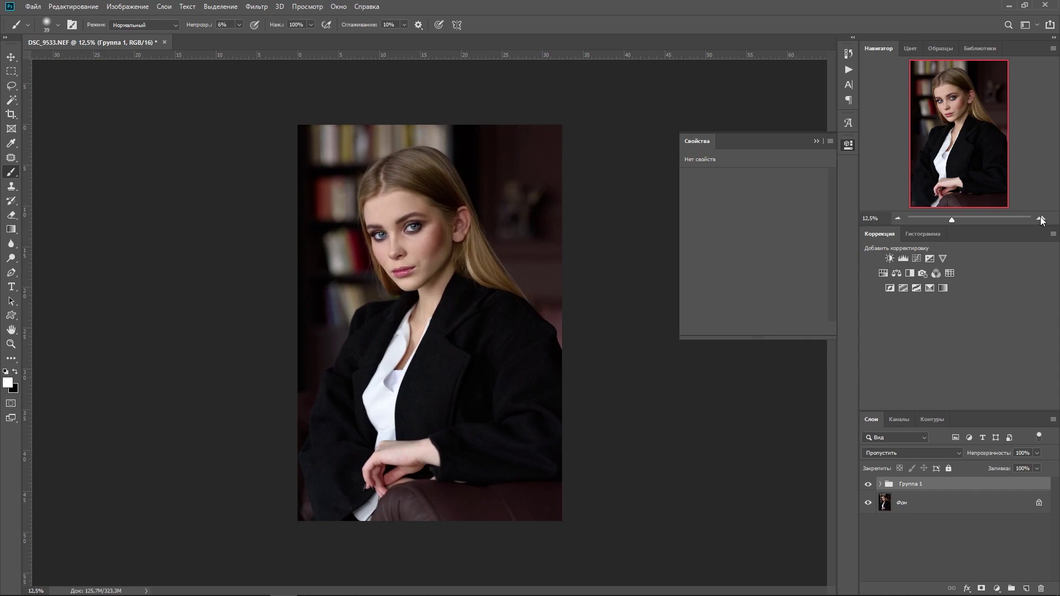
{"action": "left_click", "coordinate": [900, 215]}
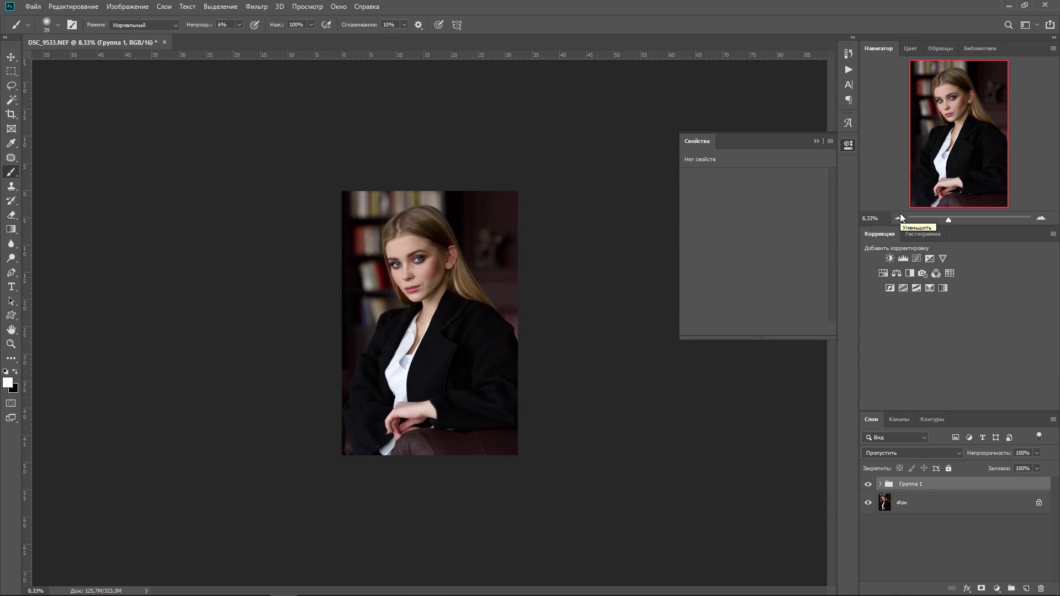
{"action": "left_click", "coordinate": [1041, 219]}
{"action": "left_click", "coordinate": [1042, 219]}
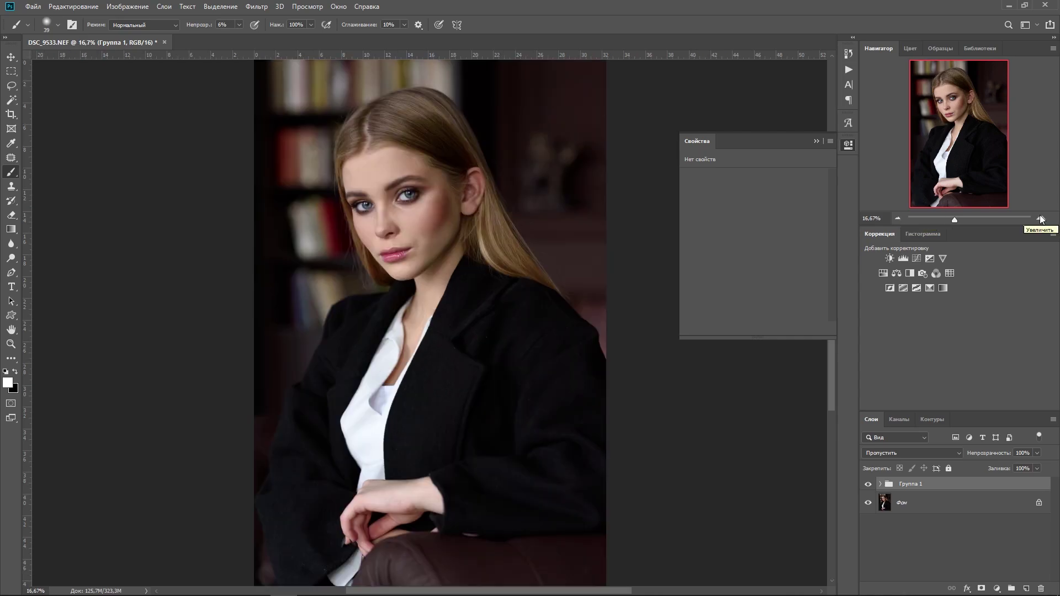